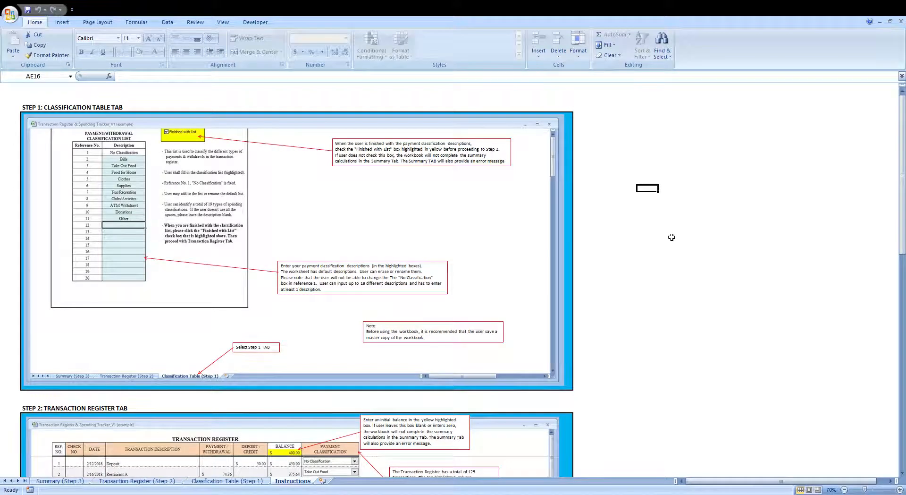
# - Browse the Instructions sheet and the Classification Table, Transaction Register and Summary sheets of the workbook
pyautogui.scroll(-10, 672, 238)
pyautogui.scroll(-16, 672, 236)
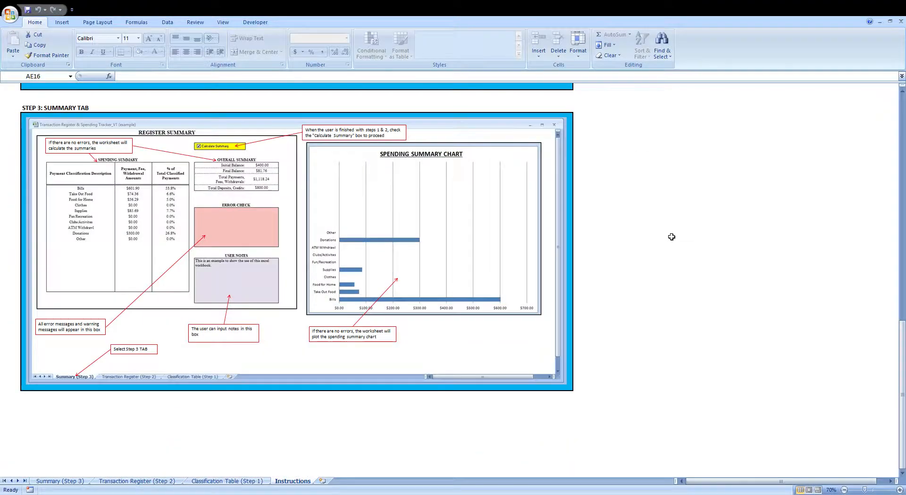
pyautogui.scroll(10, 672, 235)
pyautogui.scroll(16, 672, 235)
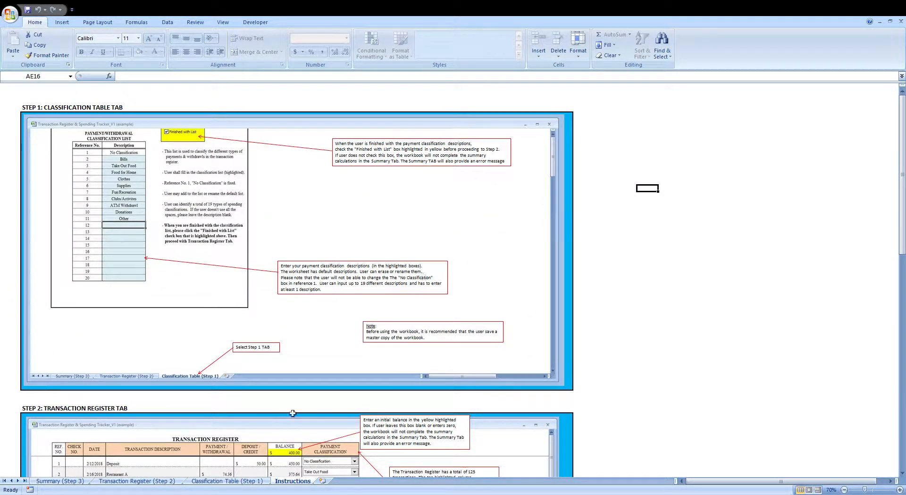
pyautogui.click(233, 481)
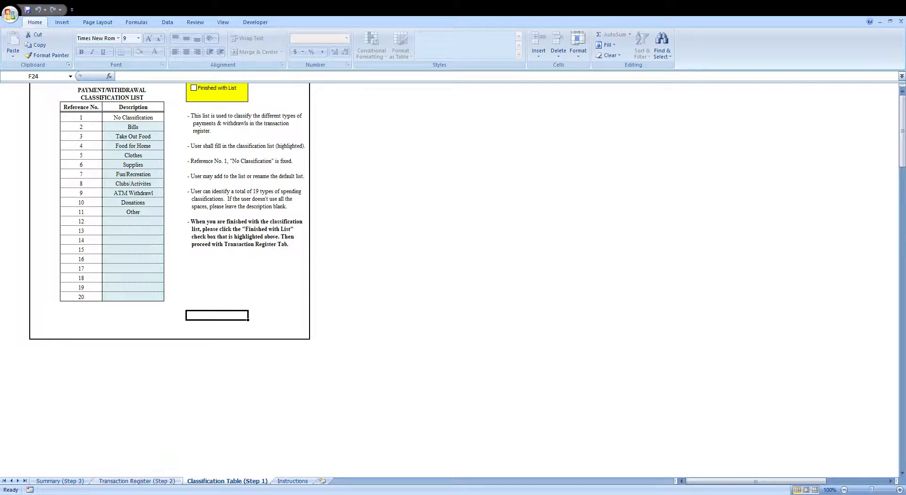
pyautogui.click(139, 482)
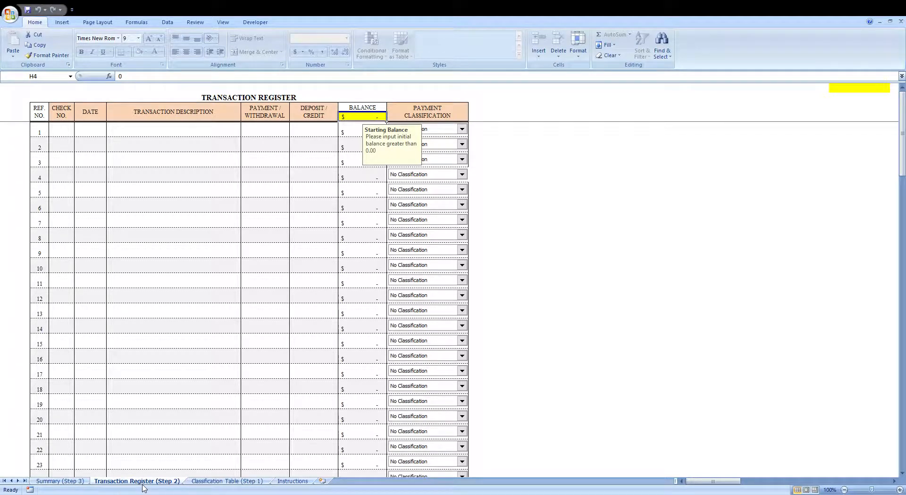
pyautogui.click(60, 481)
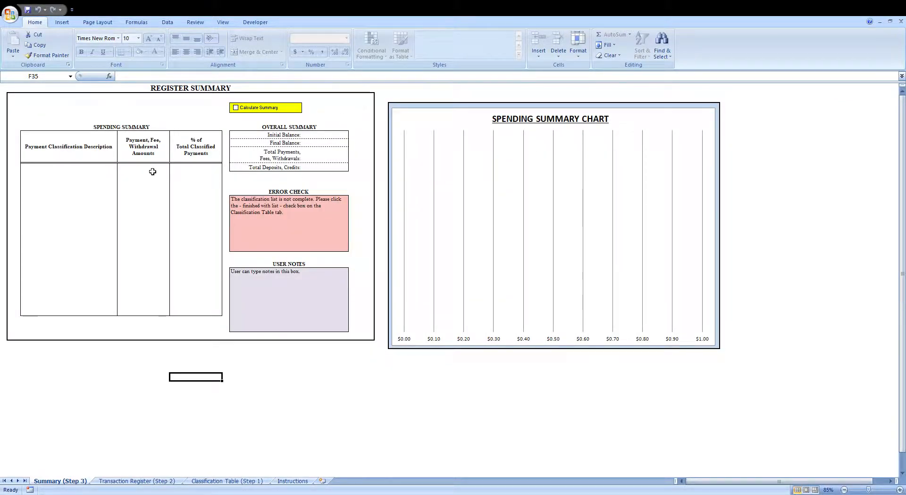
pyautogui.click(218, 481)
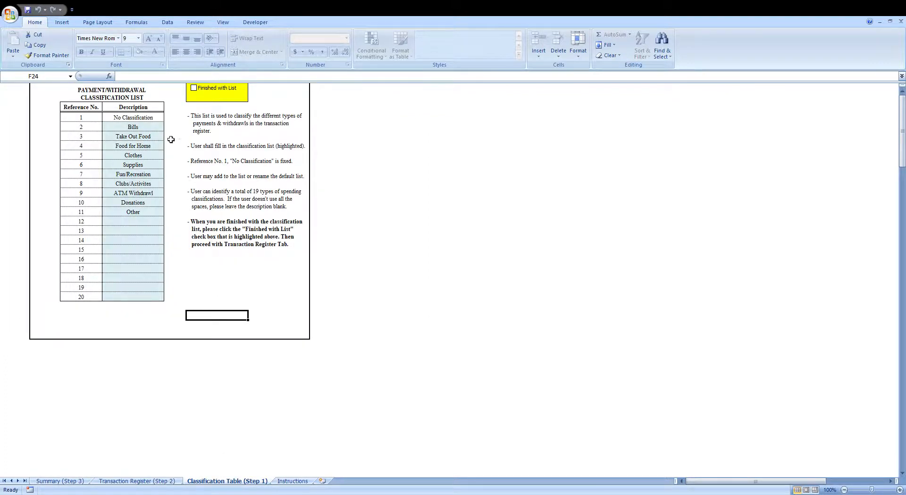
# - Review the payment classification descriptions and check the Finished with List box
pyautogui.moveTo(142, 129); pyautogui.dragTo(137, 226)
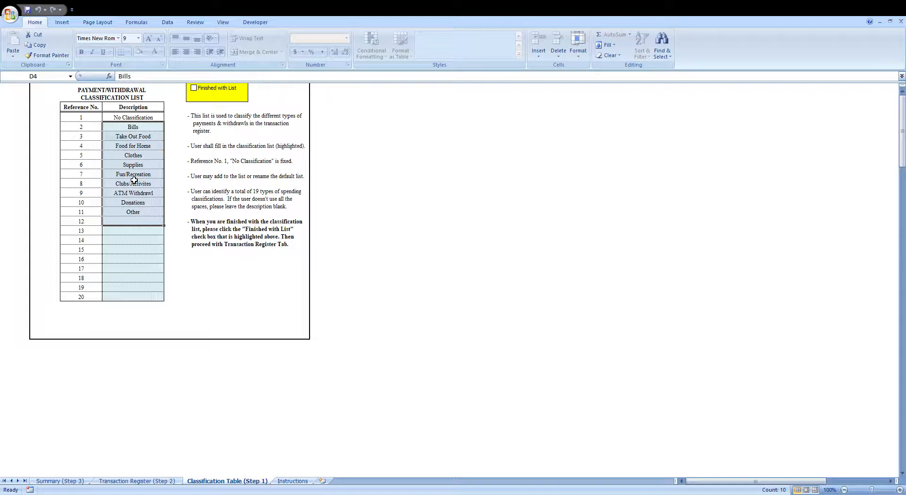
pyautogui.click(159, 130)
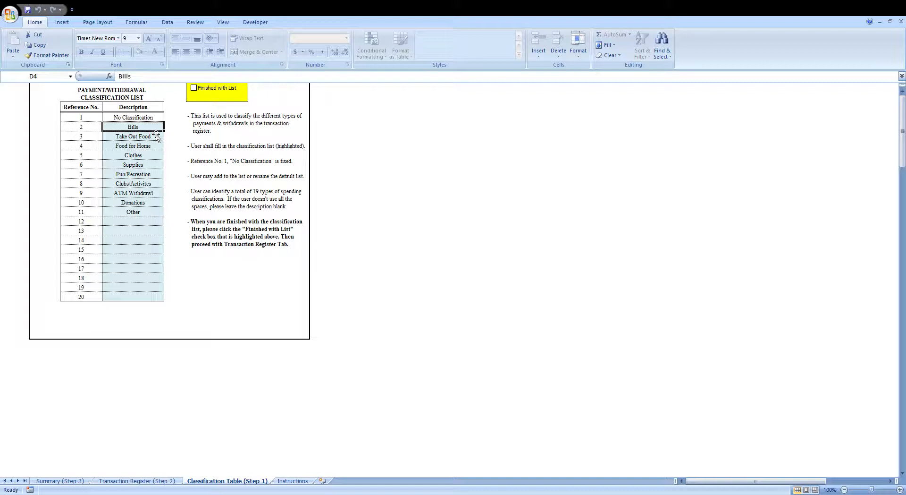
pyautogui.moveTo(153, 129); pyautogui.dragTo(144, 299)
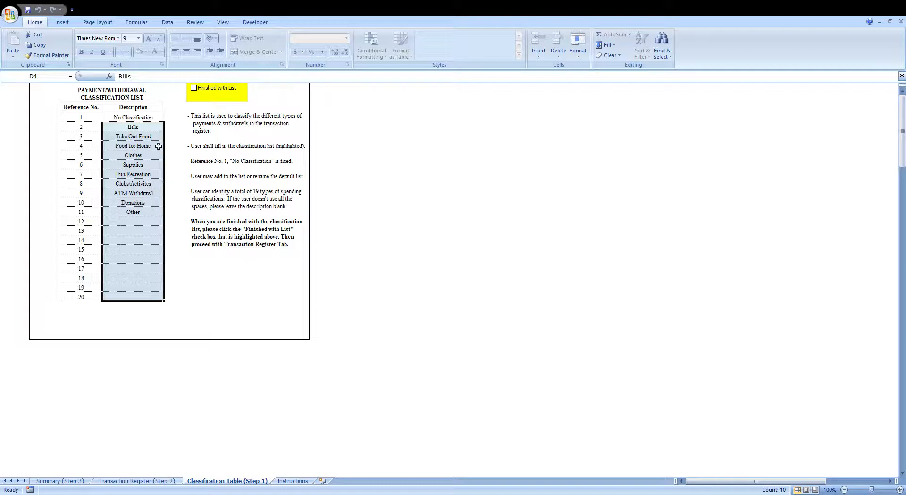
pyautogui.moveTo(149, 128); pyautogui.dragTo(147, 222)
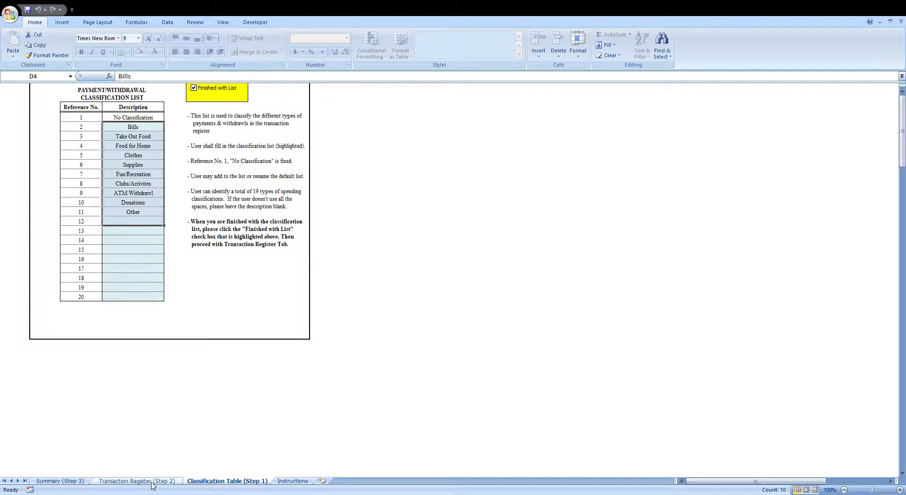
# - On the Transaction Register sheet, set the starting balance to 500
pyautogui.click(137, 480)
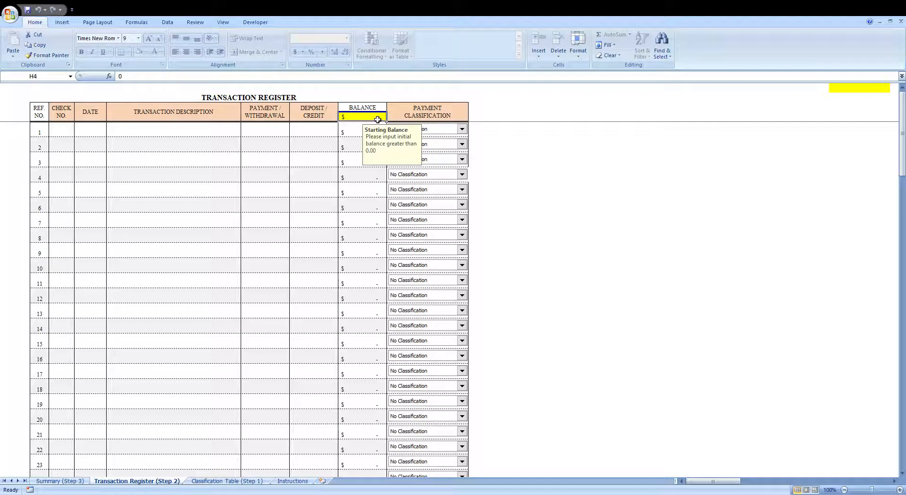
pyautogui.write('500')
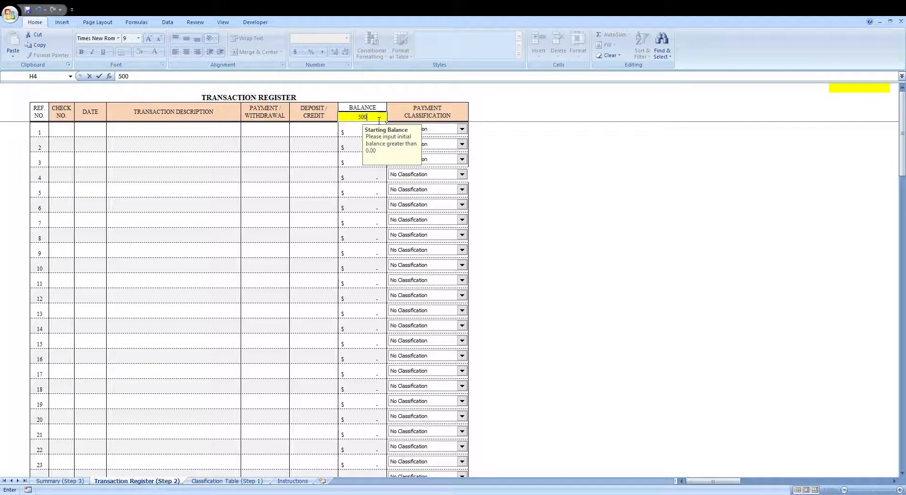
pyautogui.press('Return')
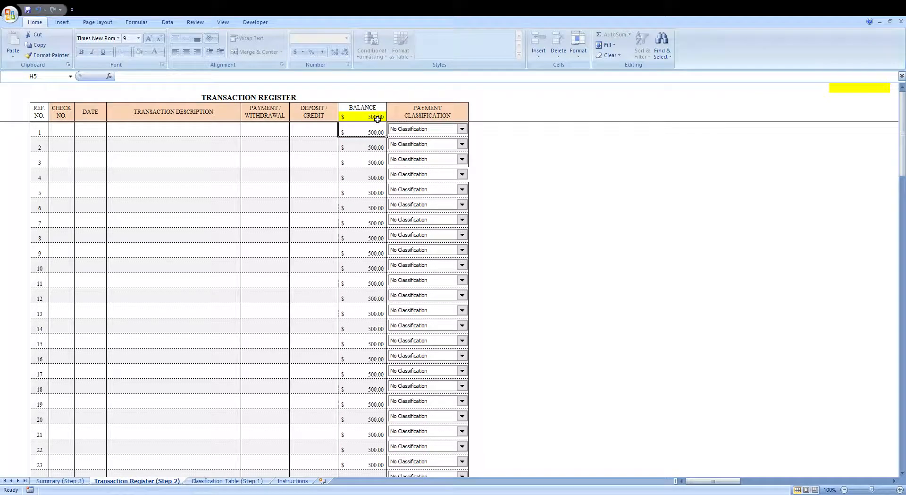
# - Enter the first transaction dated 11/1/18, described as Store A, with a payment of 25
pyautogui.click(96, 134)
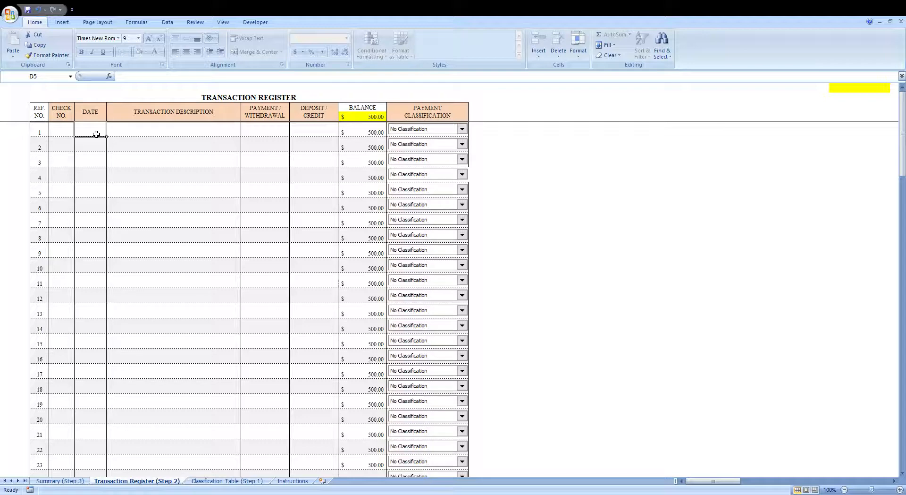
pyautogui.write('11/1/18')
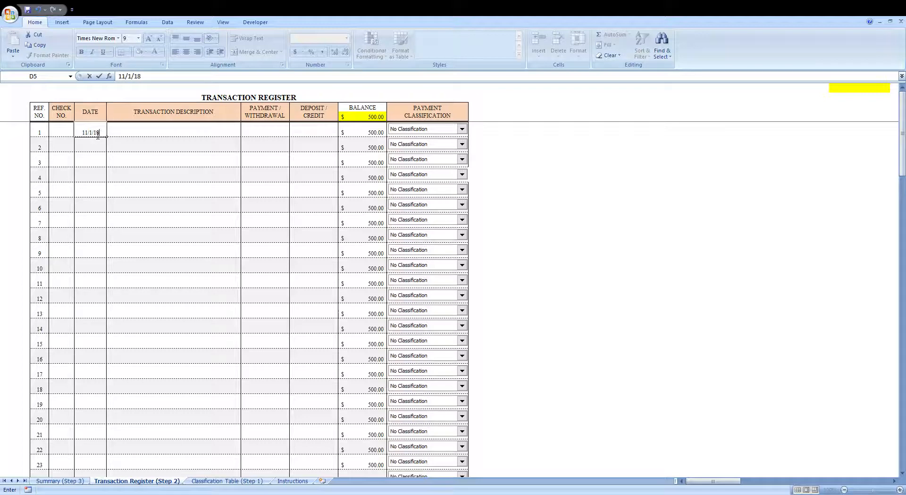
pyautogui.press('Tab')
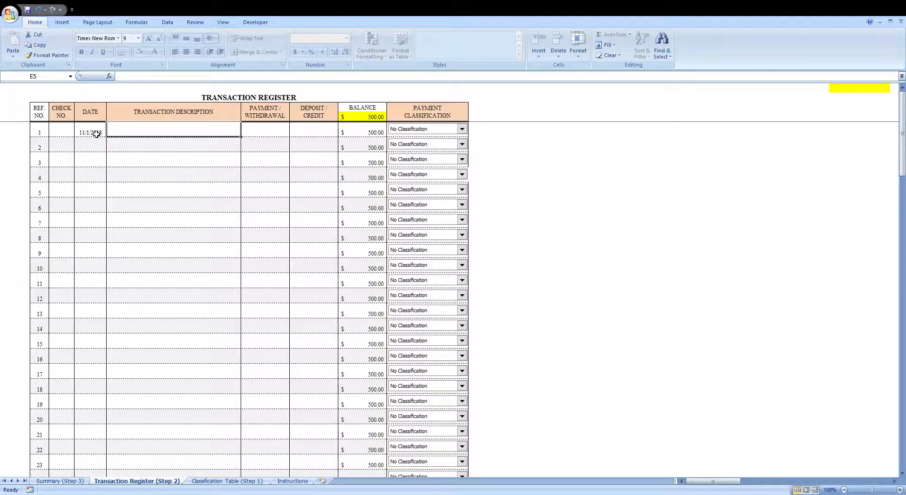
pyautogui.write('Store A')
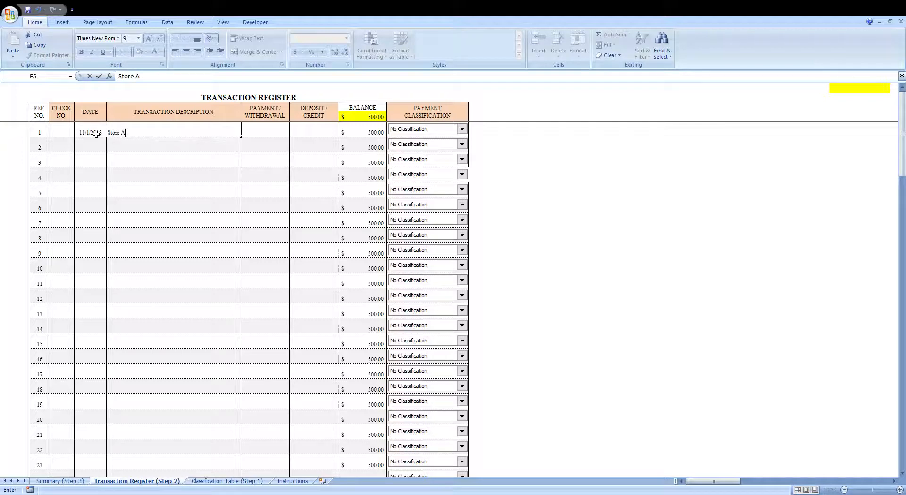
pyautogui.press('Tab')
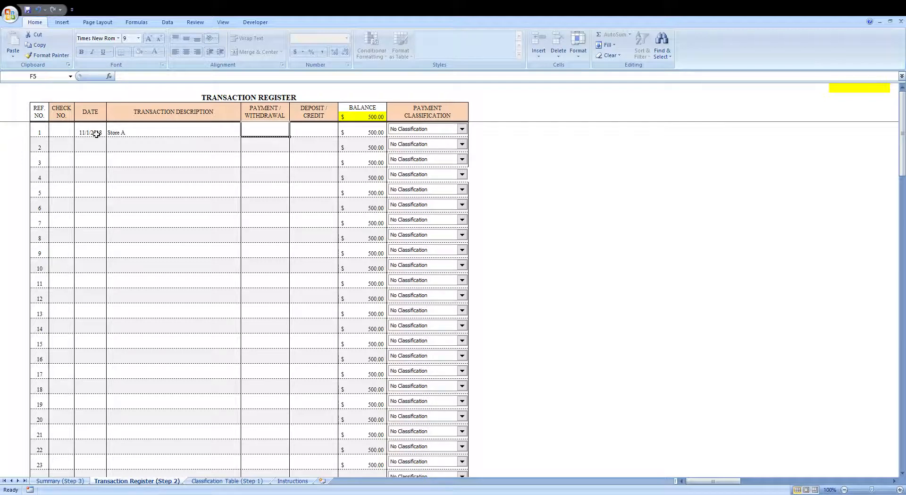
pyautogui.write('25')
pyautogui.press('Return')
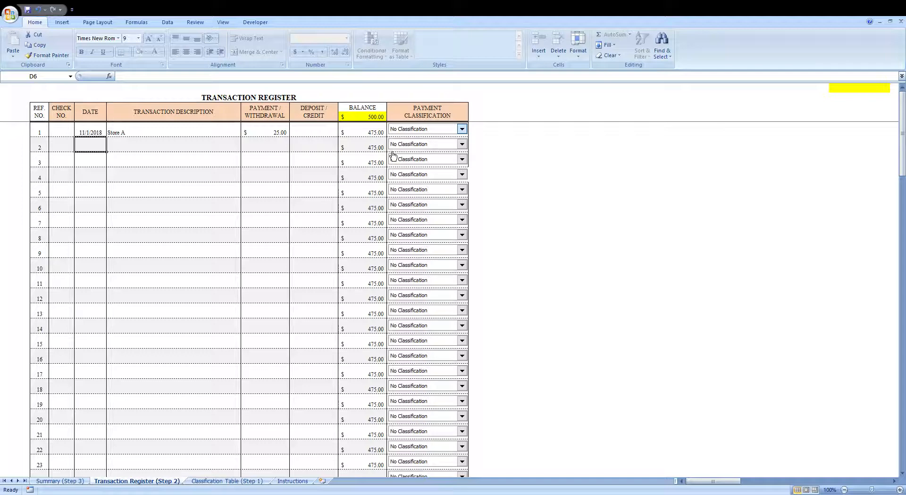
# - Set the first transaction's payment classification to Food for Home
pyautogui.click(424, 157)
pyautogui.press('Down')
pyautogui.press('Down')
pyautogui.press('Down')
pyautogui.press('Down')
pyautogui.press('Down')
pyautogui.press('Down')
pyautogui.press('Down')
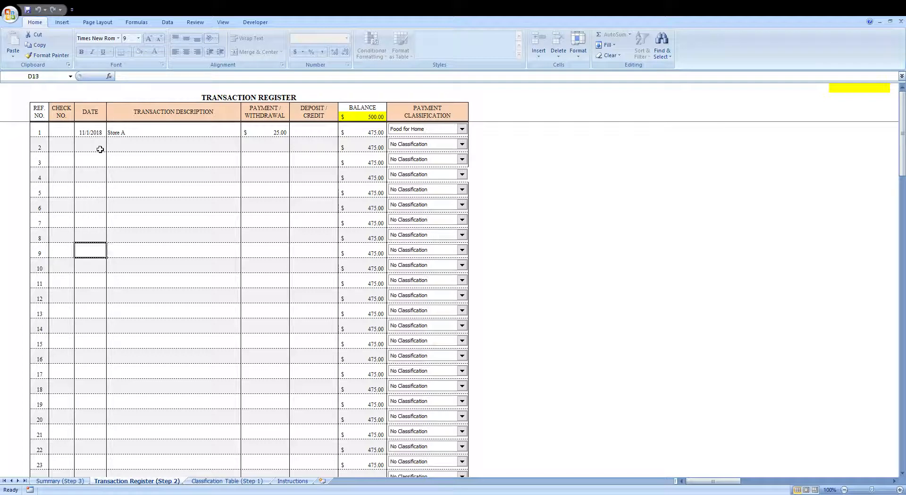
# - Enter payments of 30 and 40 for transactions 2 and 3
pyautogui.press('Up')
pyautogui.press('Up')
pyautogui.press('Up')
pyautogui.press('Up')
pyautogui.press('Up')
pyautogui.press('Up')
pyautogui.press('Up')
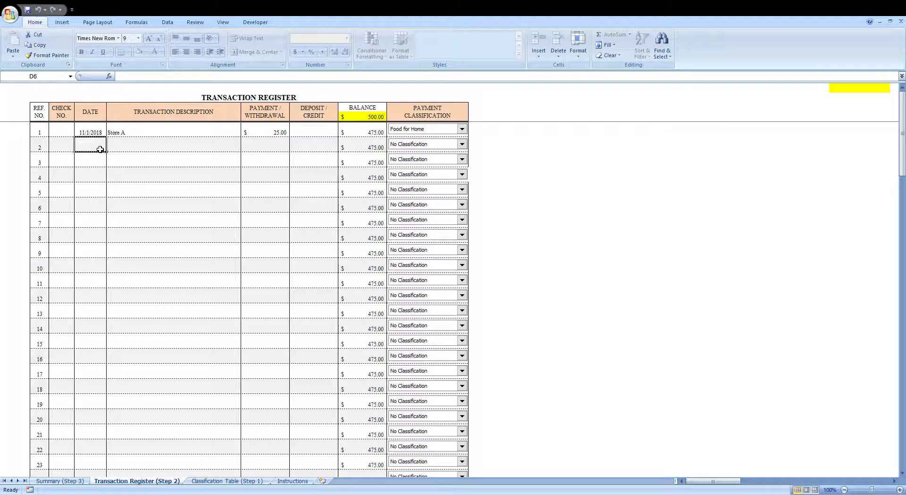
pyautogui.press('Right')
pyautogui.press('Down')
pyautogui.press('Down')
pyautogui.press('Down')
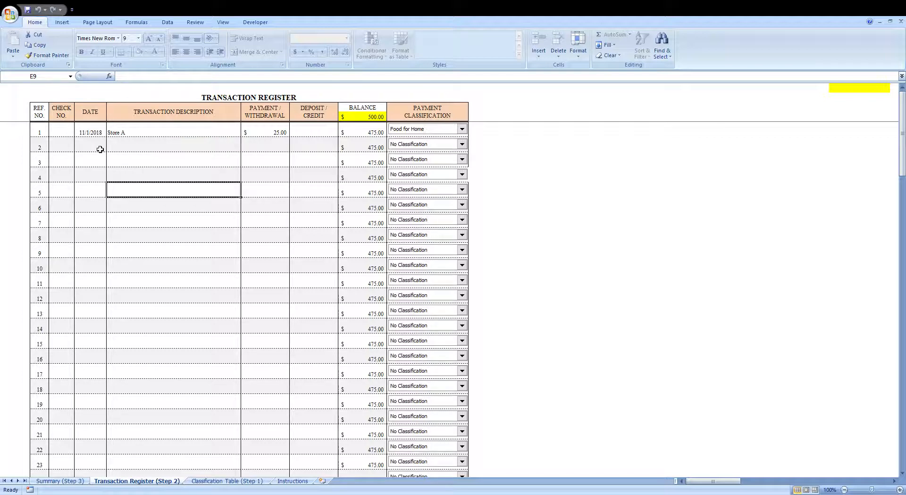
pyautogui.press('Up')
pyautogui.press('Up')
pyautogui.press('Up')
pyautogui.press('Right')
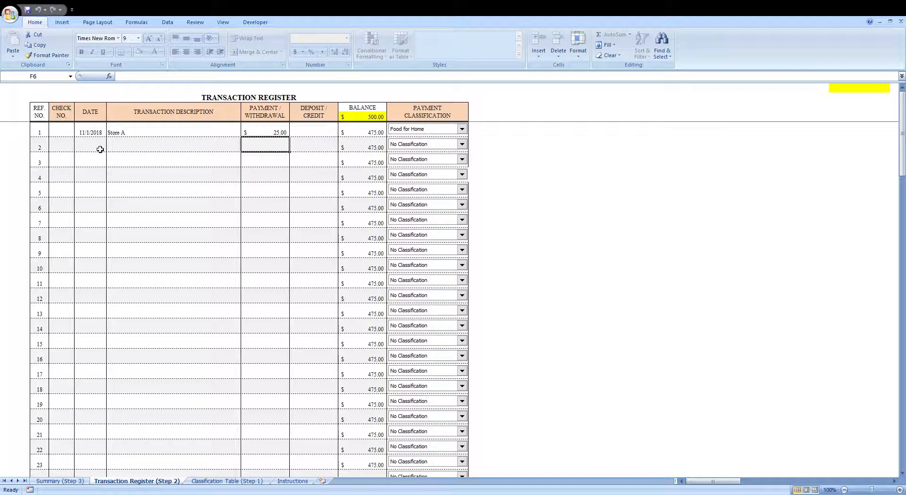
pyautogui.write('30')
pyautogui.press('Return')
pyautogui.write('40')
pyautogui.press('Return')
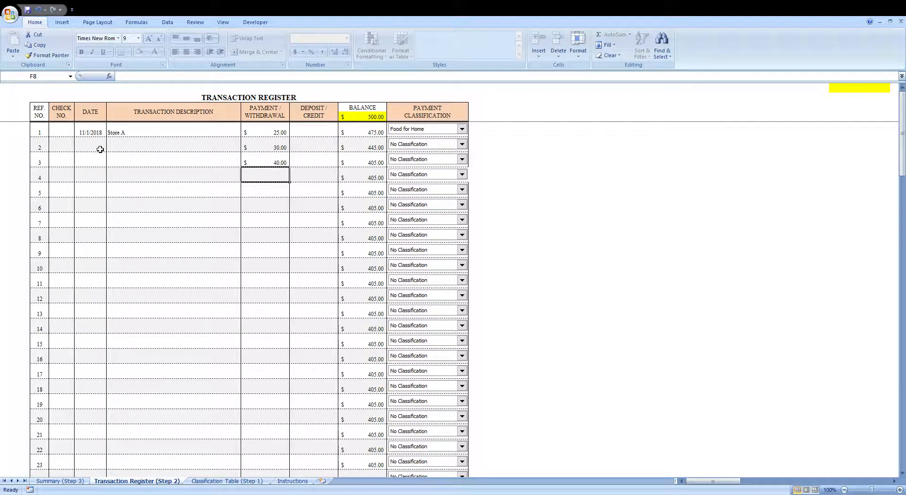
# - Enter payments of 50 and 60 for transactions 4 and 5
pyautogui.write('50')
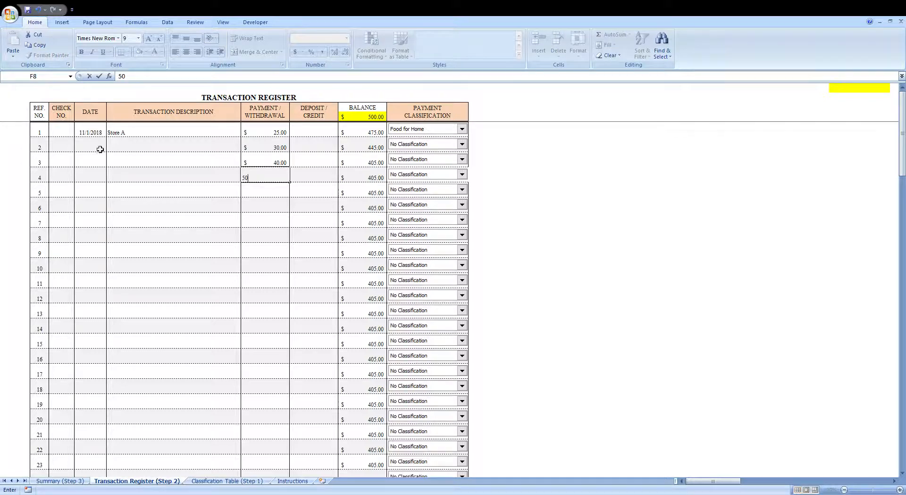
pyautogui.press('Return')
pyautogui.write('60')
pyautogui.press('Return')
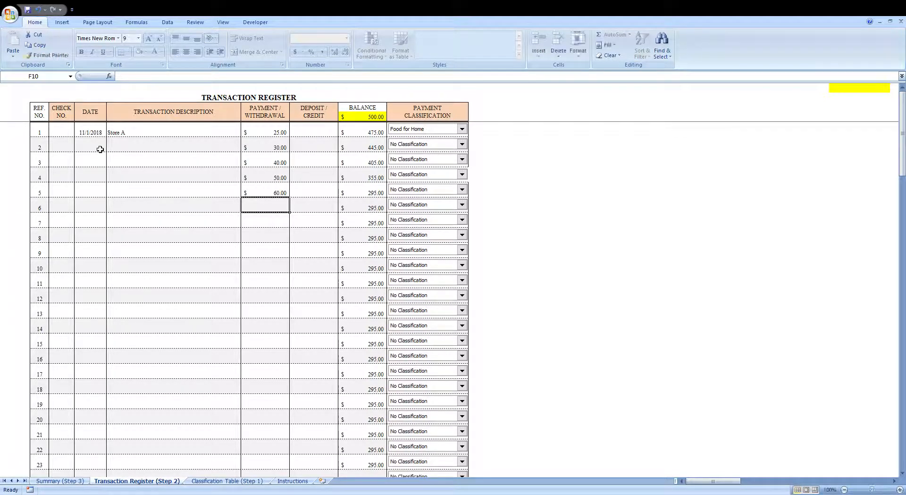
# - Enter a deposit of 75 for transaction 6
pyautogui.press('Right')
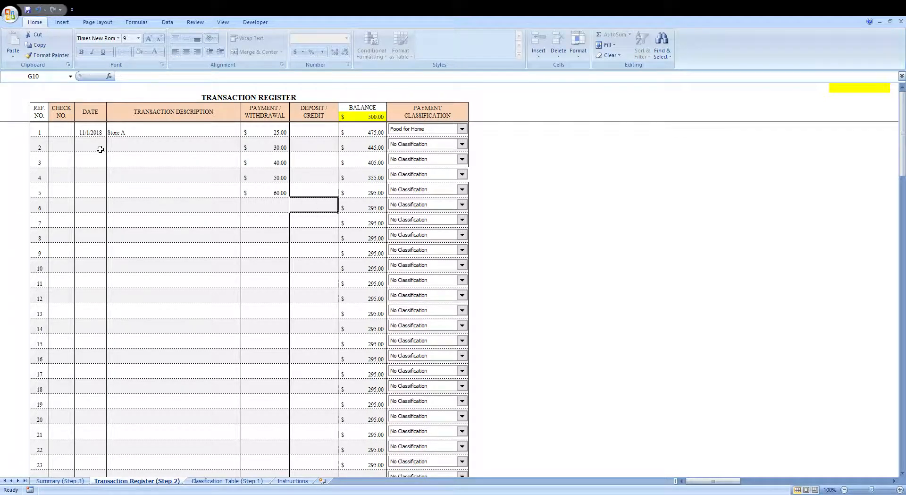
pyautogui.write('75')
pyautogui.press('Return')
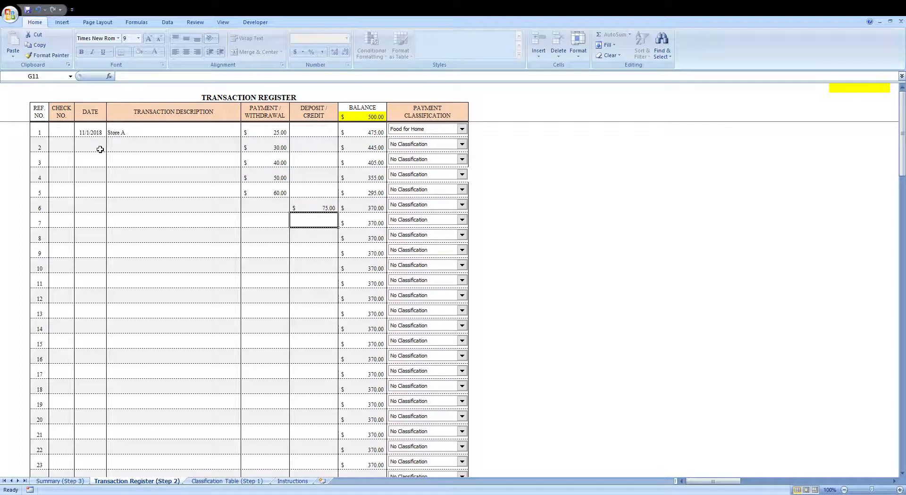
# - Enter payments of 24.56 and 12.56 for transactions 7 and 8
pyautogui.press('Left')
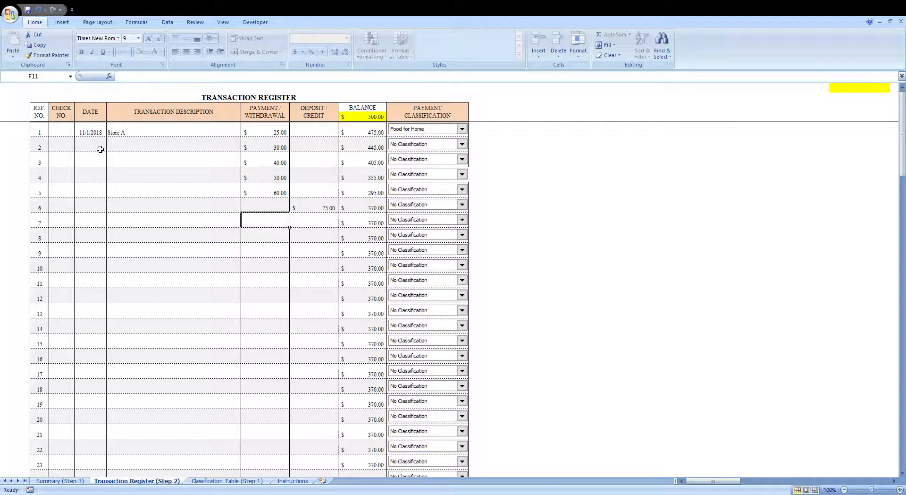
pyautogui.write('24.56')
pyautogui.press('Return')
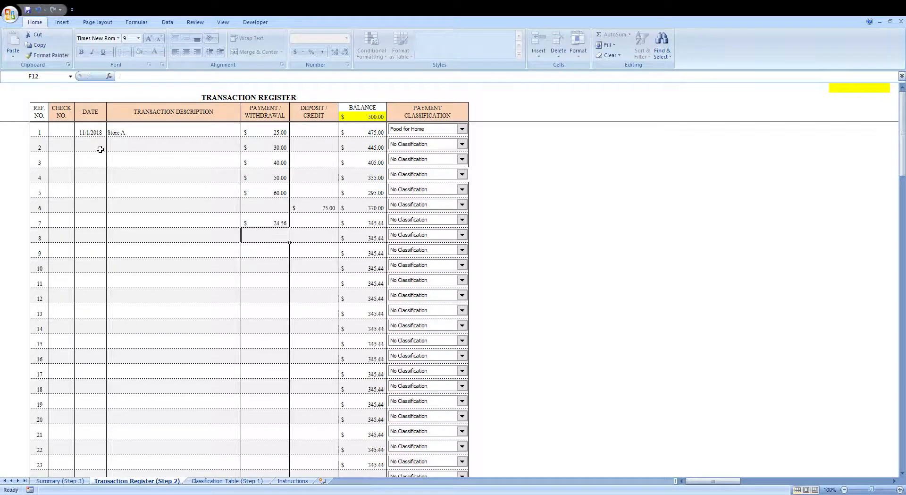
pyautogui.write('12.56')
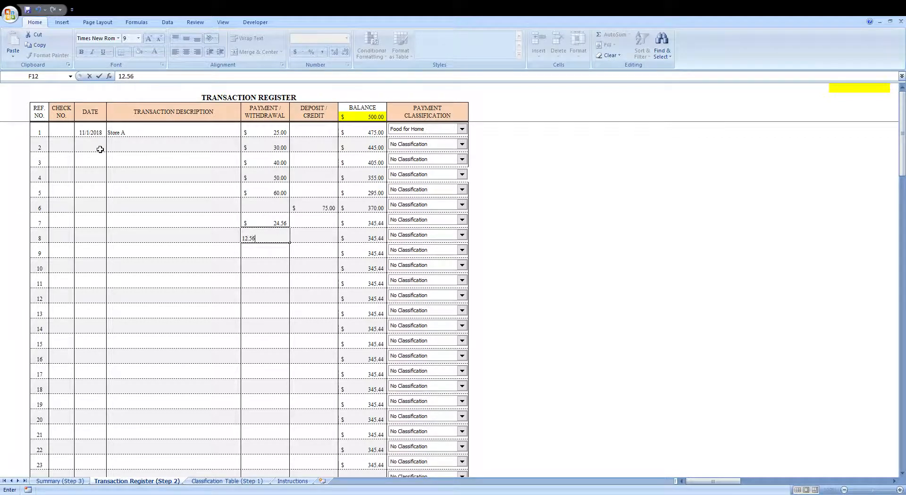
pyautogui.press('Return')
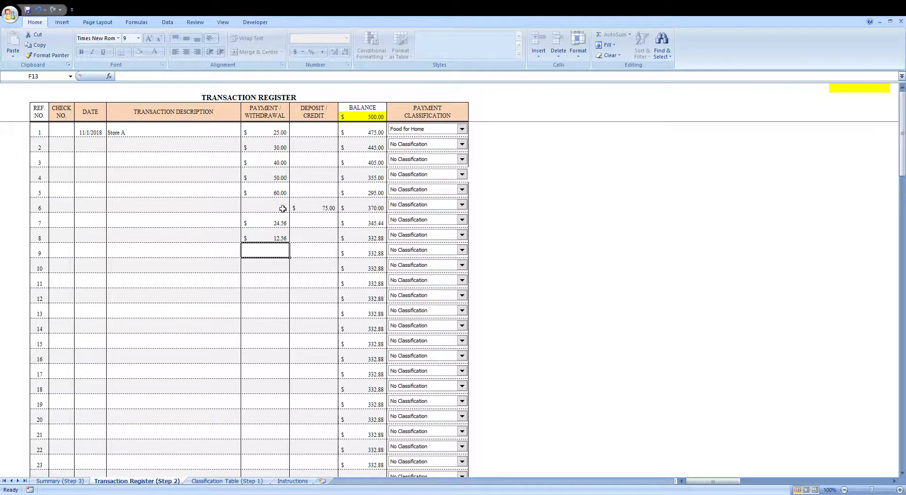
# - Select the empty description, date and check number cells of the new transactions, then the second payment
pyautogui.moveTo(201, 148); pyautogui.dragTo(200, 236)
pyautogui.click(204, 146)
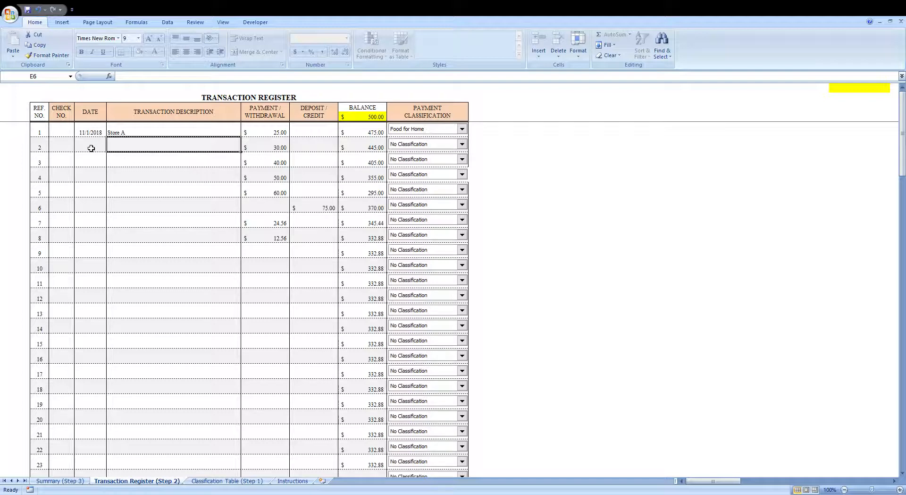
pyautogui.moveTo(95, 148); pyautogui.dragTo(99, 241)
pyautogui.moveTo(64, 129); pyautogui.dragTo(76, 282)
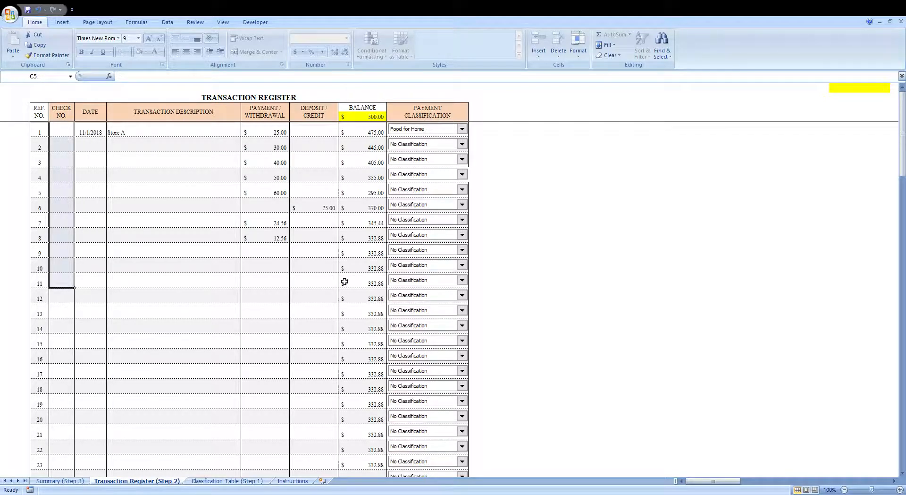
pyautogui.click(275, 145)
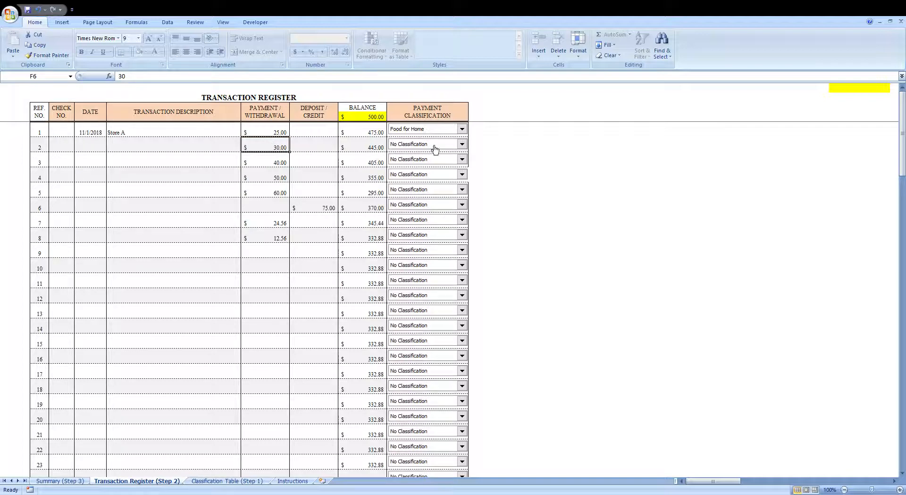
# - Classify transactions 2, 3 and 4 as Clothes, Bills and Fun/Recreation
pyautogui.click(429, 178)
pyautogui.click(430, 178)
pyautogui.click(420, 220)
# - Classify transactions 5, 7 and 8 as Fun/Recreation, ATM Withdrawl and Take Out Food
pyautogui.click(414, 239)
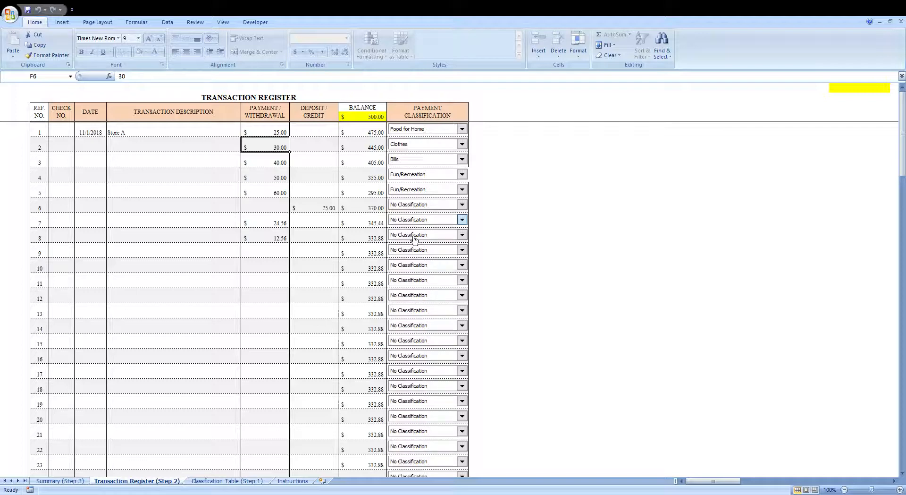
pyautogui.click(416, 280)
pyautogui.click(412, 262)
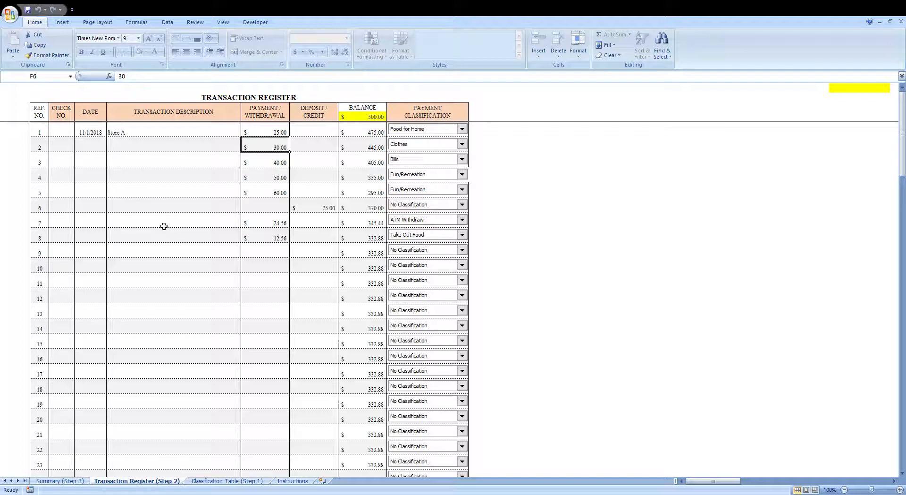
# - Scroll through the whole transaction register down to the final balance row and back
pyautogui.scroll(-20, 45, 330)
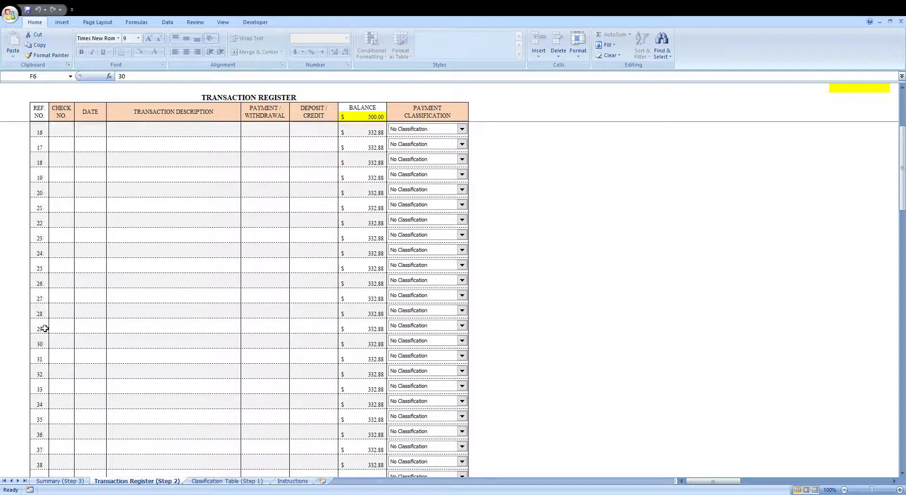
pyautogui.scroll(-17, 46, 343)
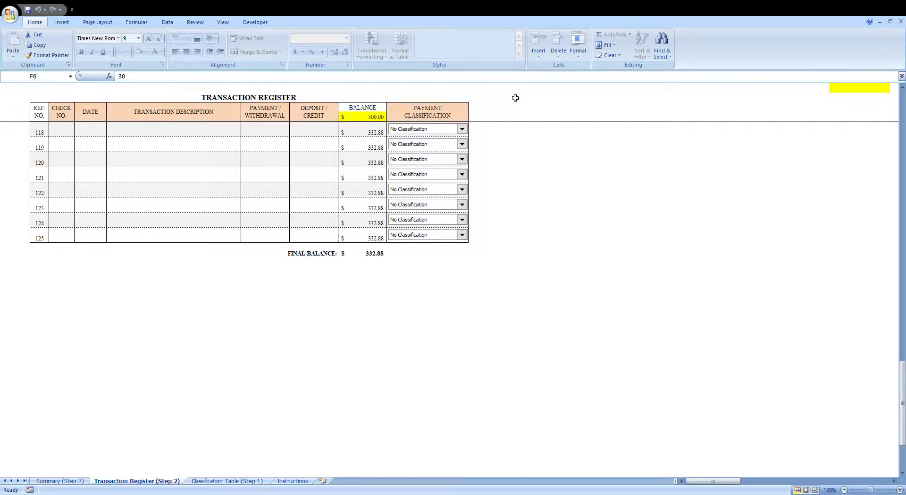
pyautogui.scroll(10, 206, 196)
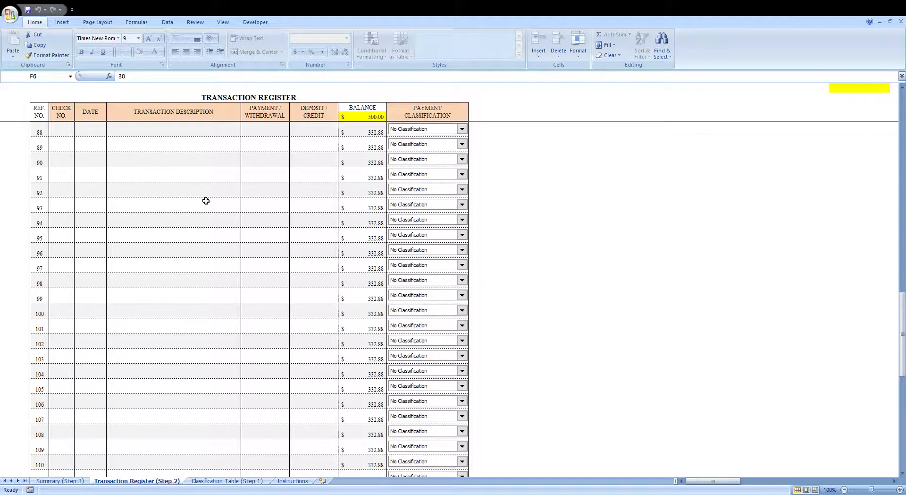
pyautogui.scroll(20, 206, 201)
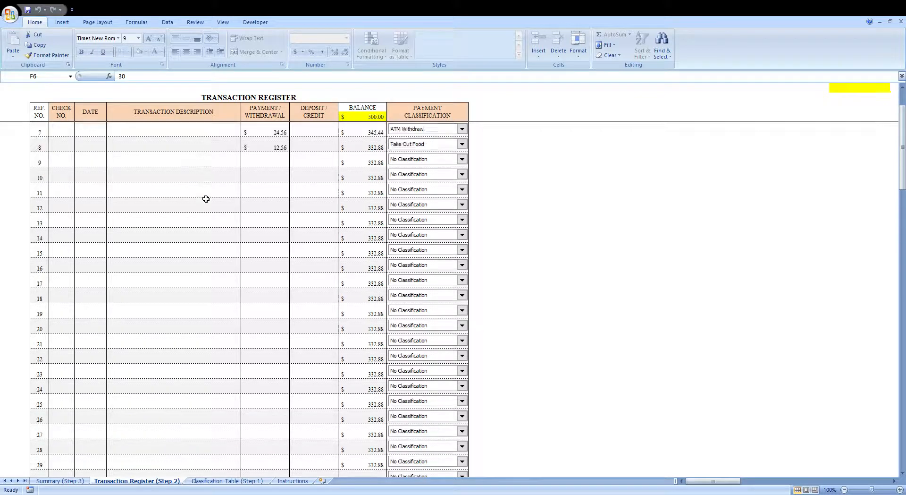
pyautogui.scroll(2, 206, 199)
pyautogui.scroll(-19, 205, 197)
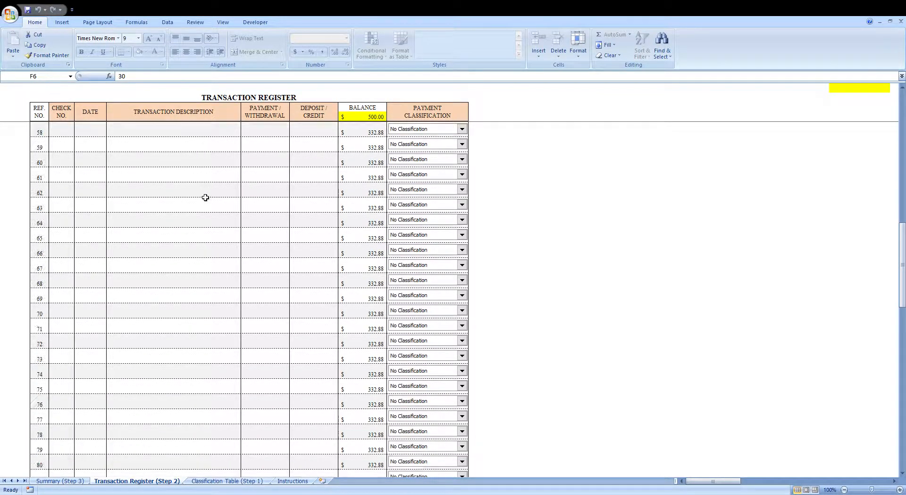
pyautogui.scroll(-20, 206, 197)
pyautogui.scroll(10, 206, 197)
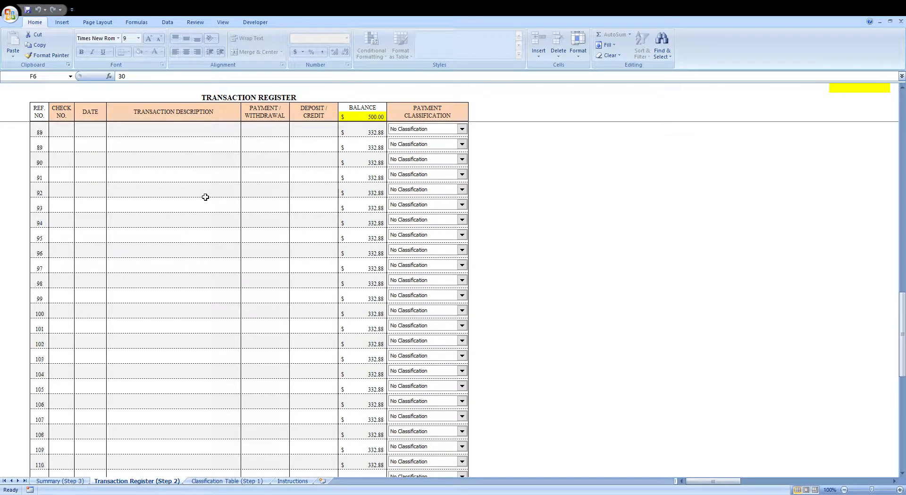
pyautogui.scroll(20, 206, 197)
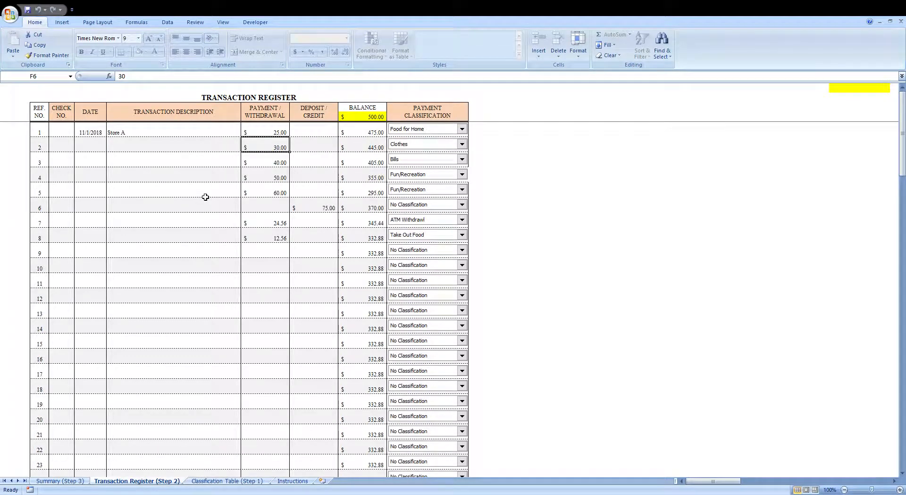
# - Open the Summary sheet and examine the error check and user notes boxes
pyautogui.click(73, 482)
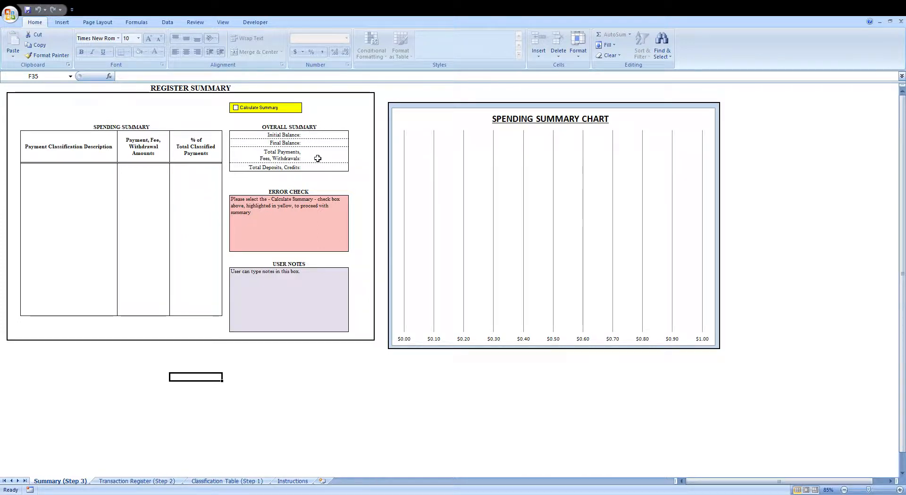
pyautogui.click(327, 212)
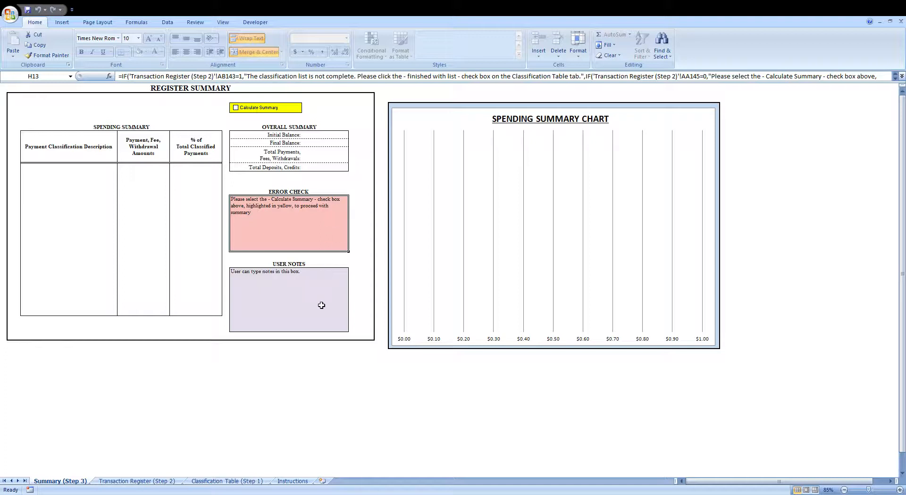
pyautogui.click(308, 297)
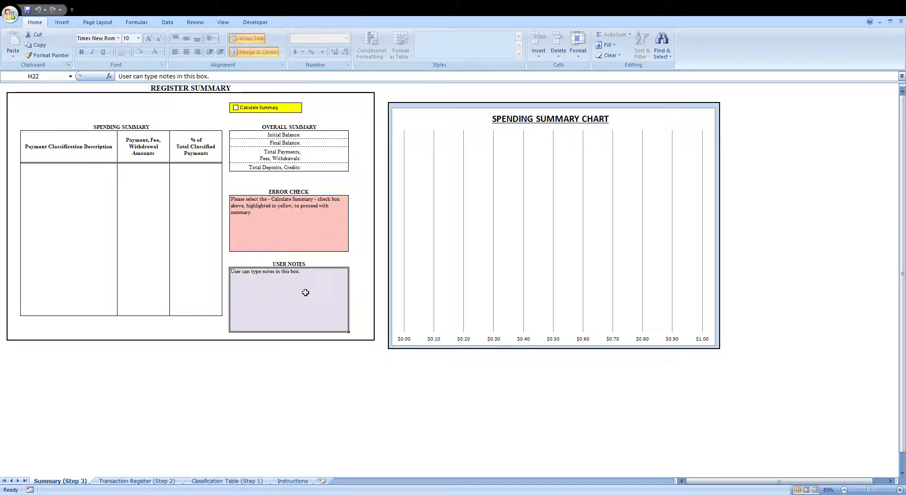
# - Replace the user notes text with Example
pyautogui.doubleClick(306, 292)
pyautogui.moveTo(210, 280); pyautogui.dragTo(235, 275)
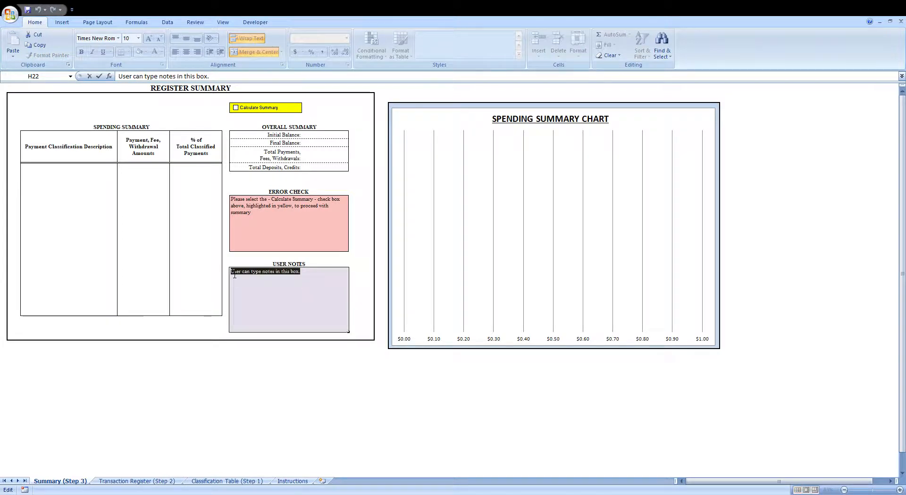
pyautogui.write('E')
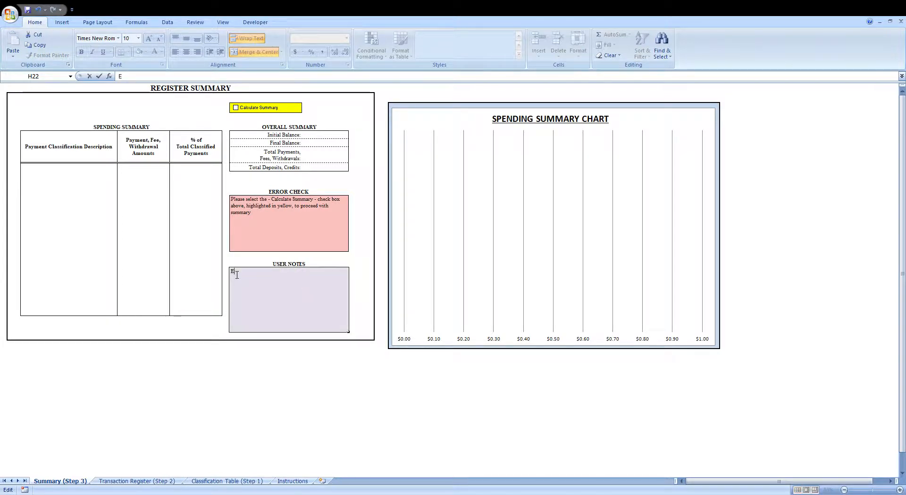
pyautogui.write('xample')
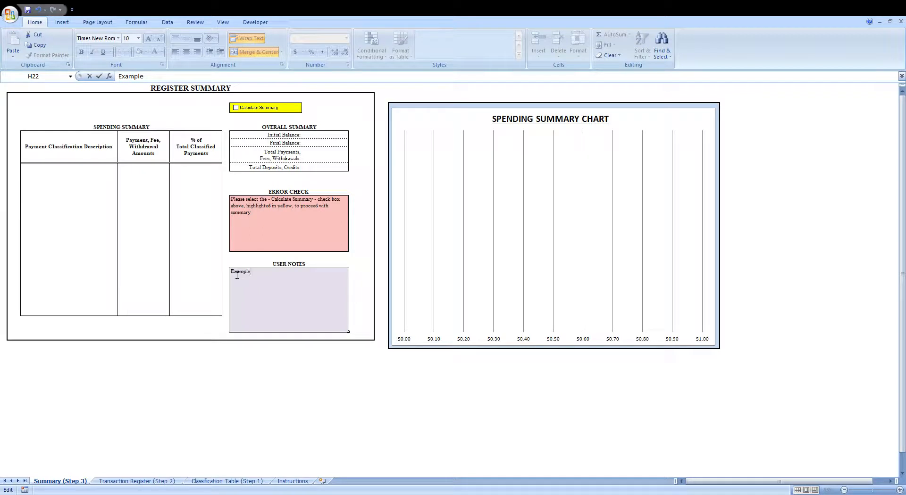
pyautogui.click(335, 218)
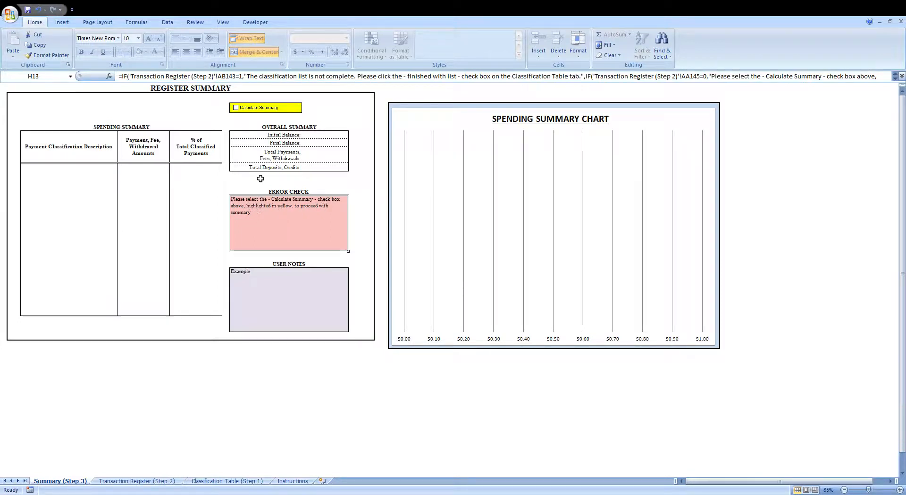
# - Tick Calculate Summary and select the classification descriptions and percentage columns of the spending summary
pyautogui.click(243, 112)
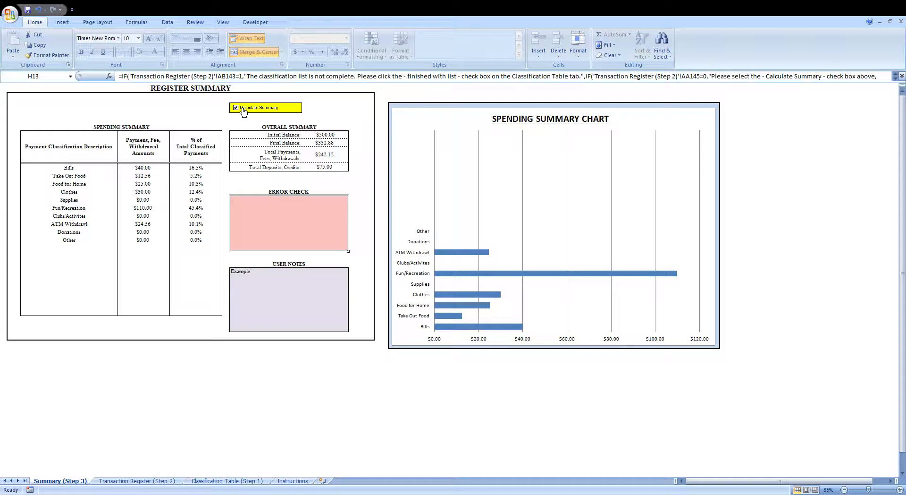
pyautogui.moveTo(82, 170); pyautogui.dragTo(83, 246)
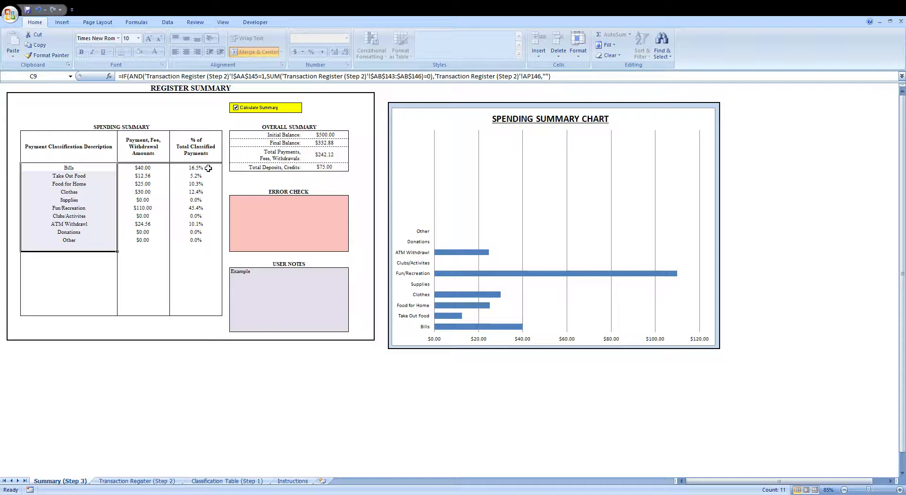
pyautogui.moveTo(207, 168); pyautogui.dragTo(208, 225)
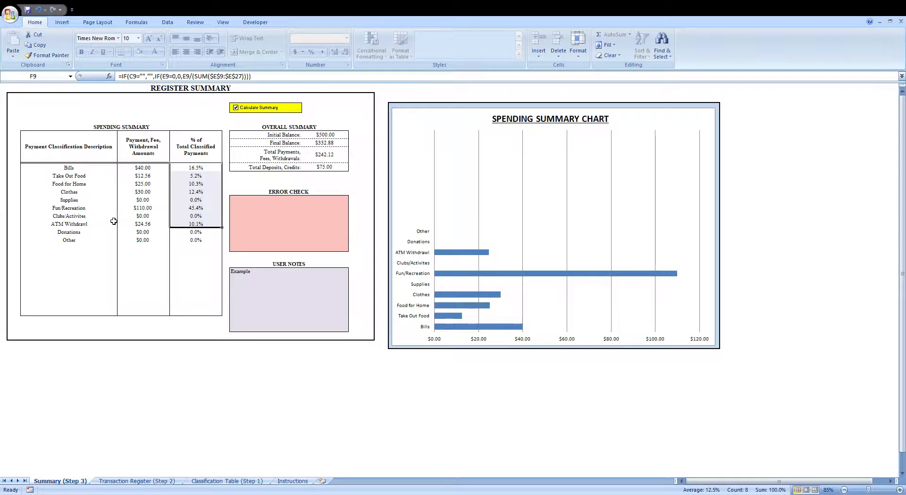
# - Inspect the overall summary's final balance, total payments and total deposits cells and the error check box
pyautogui.click(332, 143)
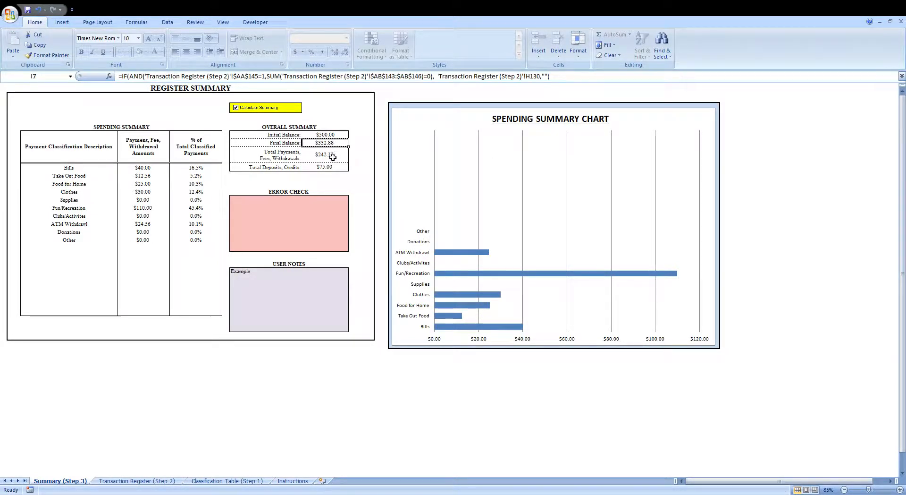
pyautogui.click(330, 154)
pyautogui.click(330, 168)
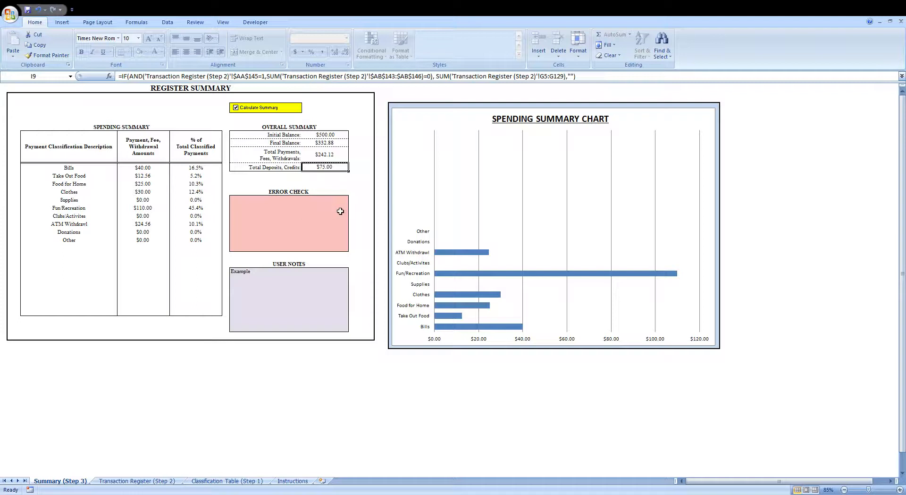
pyautogui.click(308, 211)
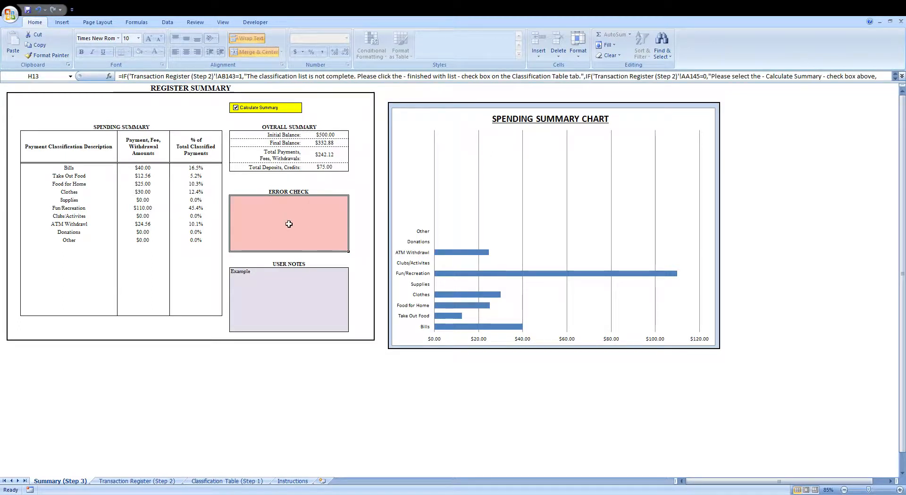
# - Switch between the Classification Table and Summary sheets to check the Finished with List requirement
pyautogui.click(206, 481)
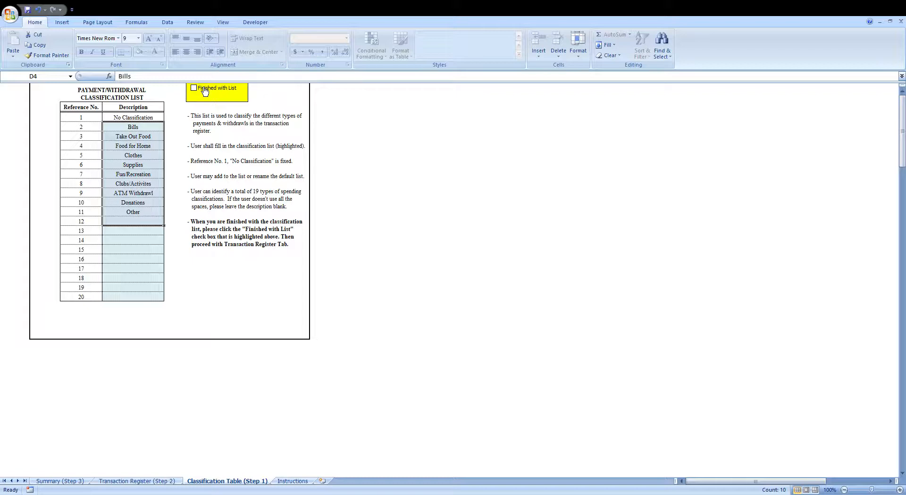
pyautogui.click(76, 482)
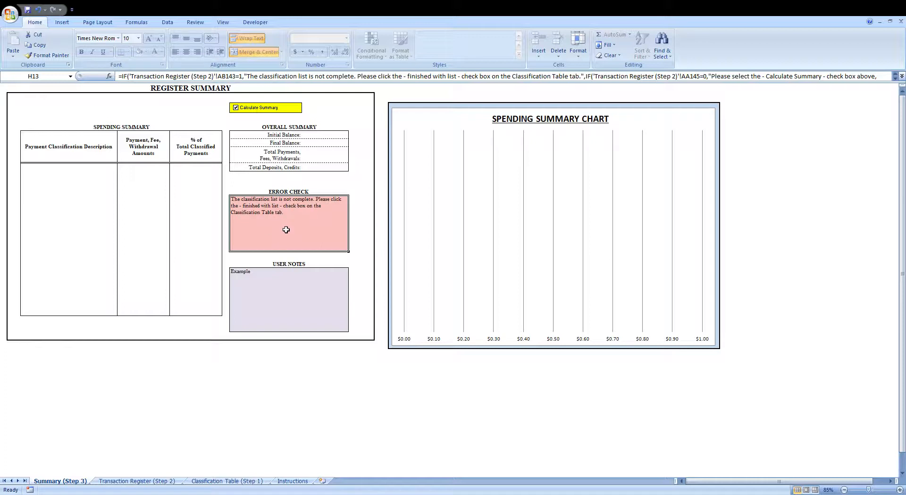
pyautogui.click(243, 481)
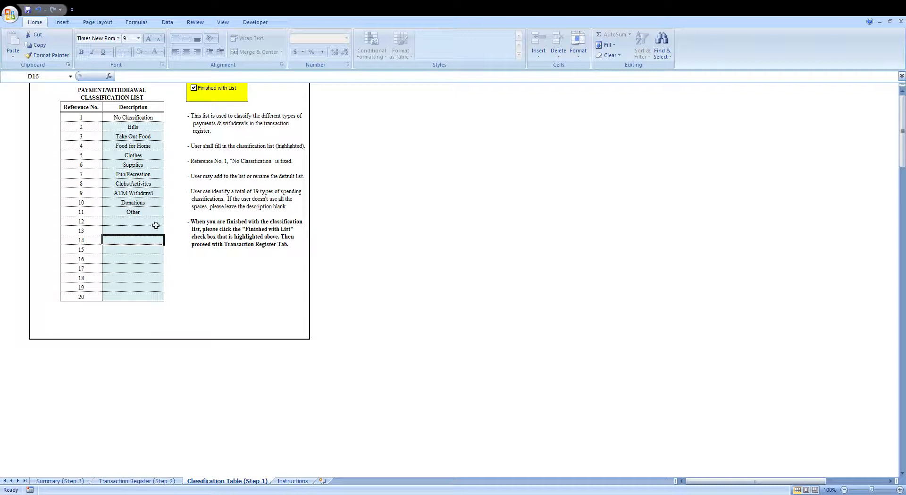
# - Clear the classification descriptions Bills through Other and view the Summary sheet
pyautogui.click(138, 129)
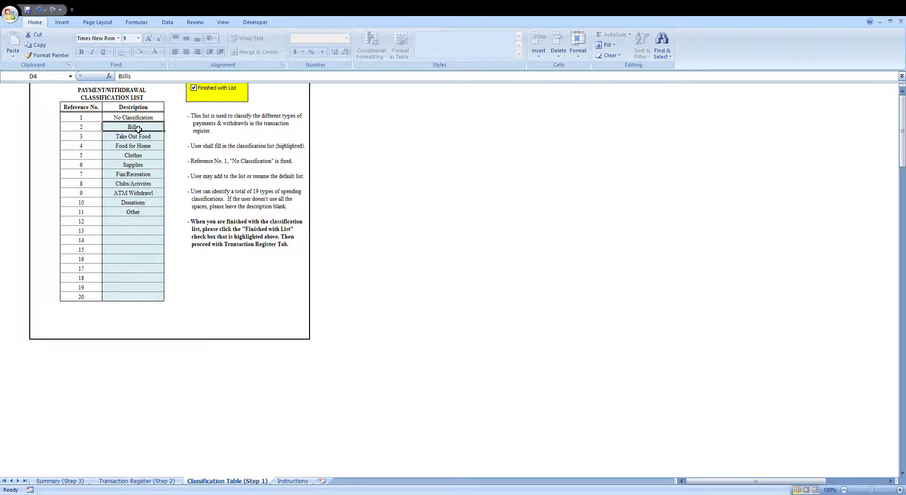
pyautogui.moveTo(139, 129); pyautogui.dragTo(142, 215)
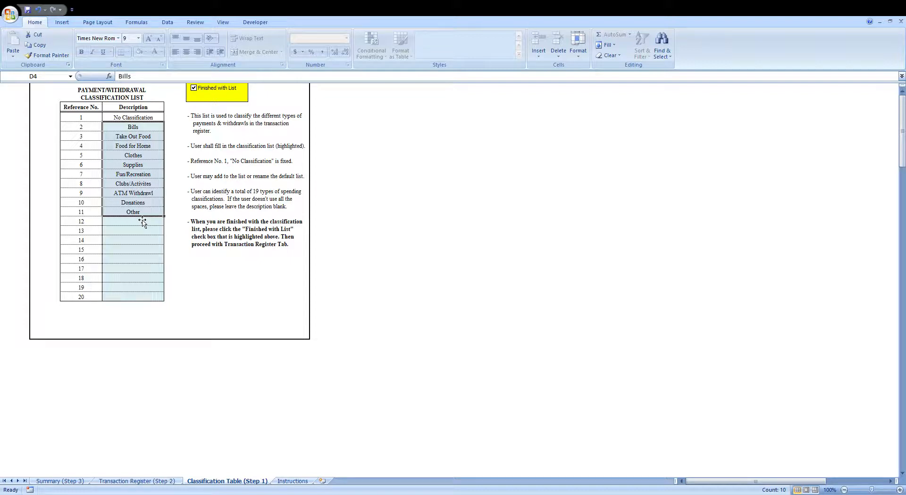
pyautogui.press('Delete')
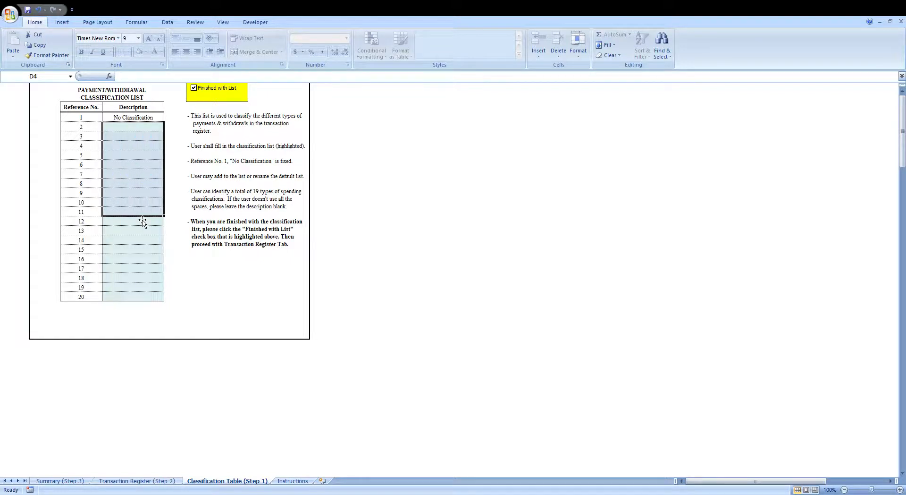
pyautogui.click(140, 132)
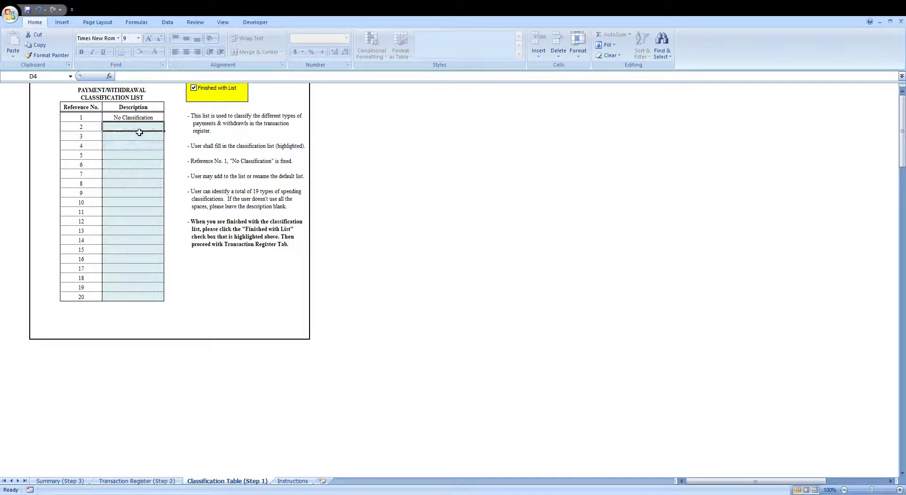
pyautogui.click(67, 482)
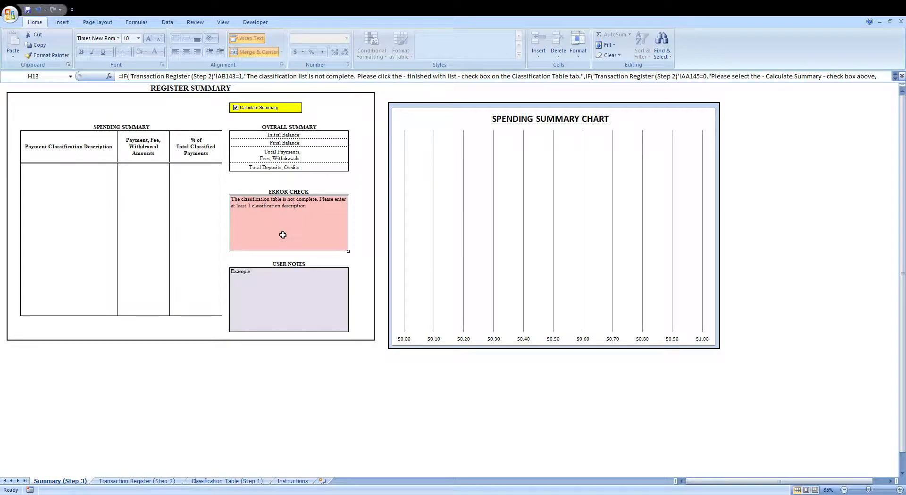
# - Return to the Classification Table and select the empty description rows 12 to 20
pyautogui.hotkey('ctrl', 'pagedown')
pyautogui.hotkey('ctrl', 'pagedown')
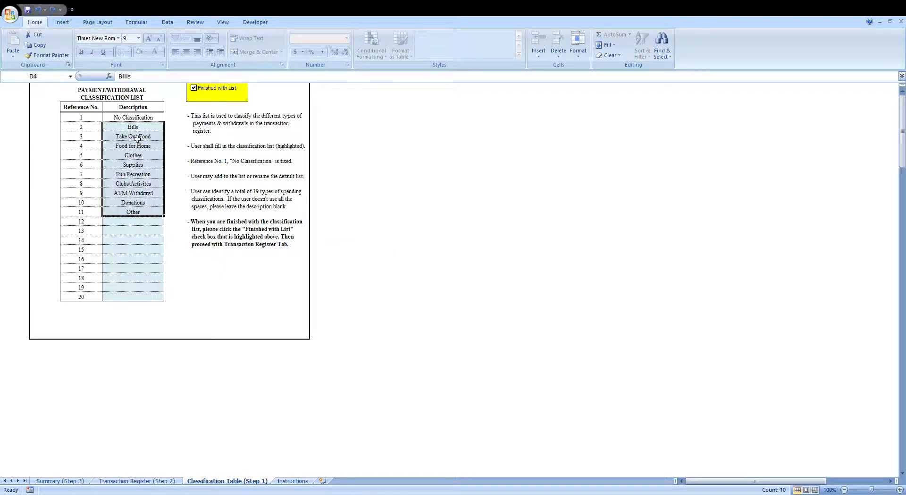
pyautogui.click(132, 231)
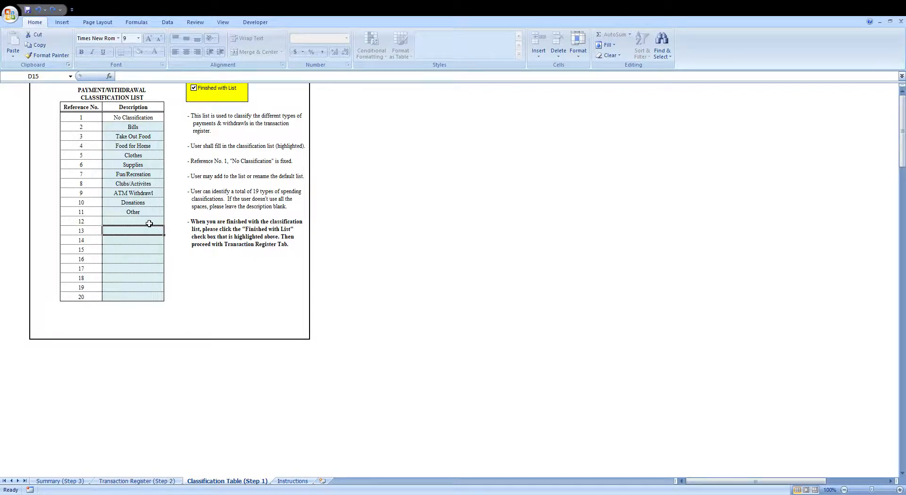
pyautogui.moveTo(148, 222); pyautogui.dragTo(147, 295)
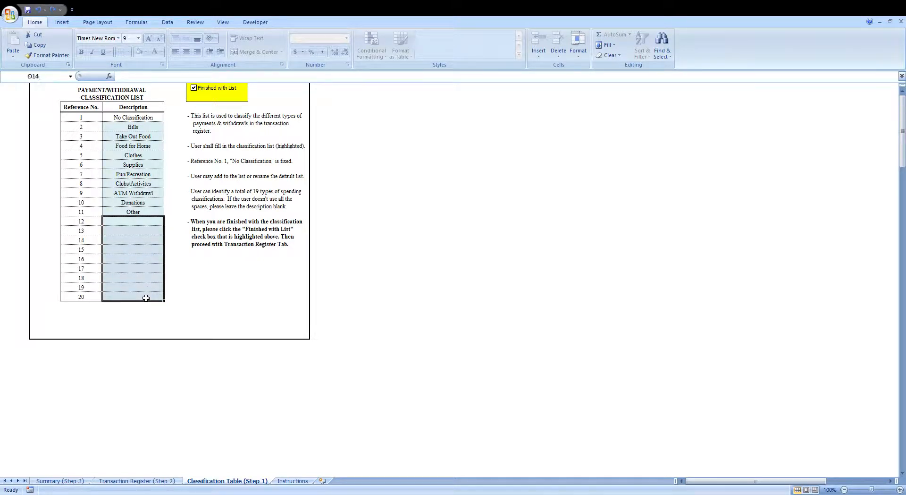
# - Return to the Transaction Register and clear the first transaction's payment classification
pyautogui.click(131, 481)
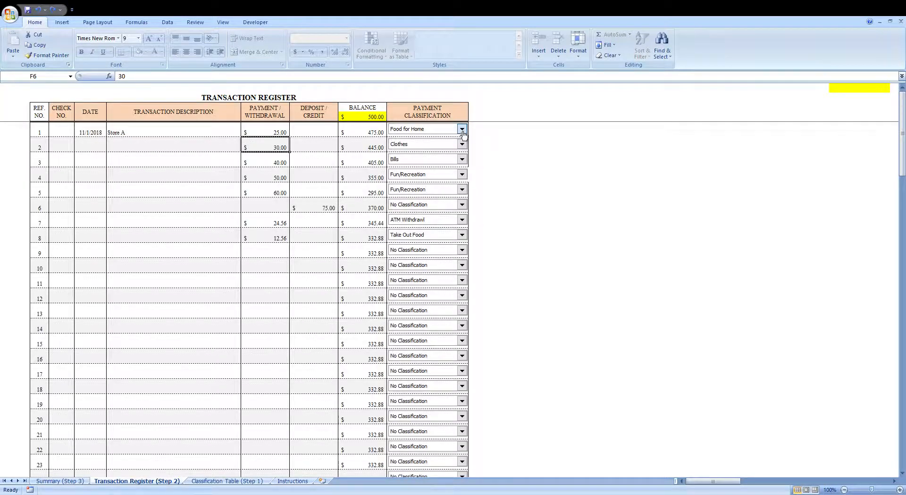
pyautogui.click(428, 212)
# - Switch between the Summary and Transaction Register sheets to review the error check and calculated spending summary
pyautogui.click(49, 482)
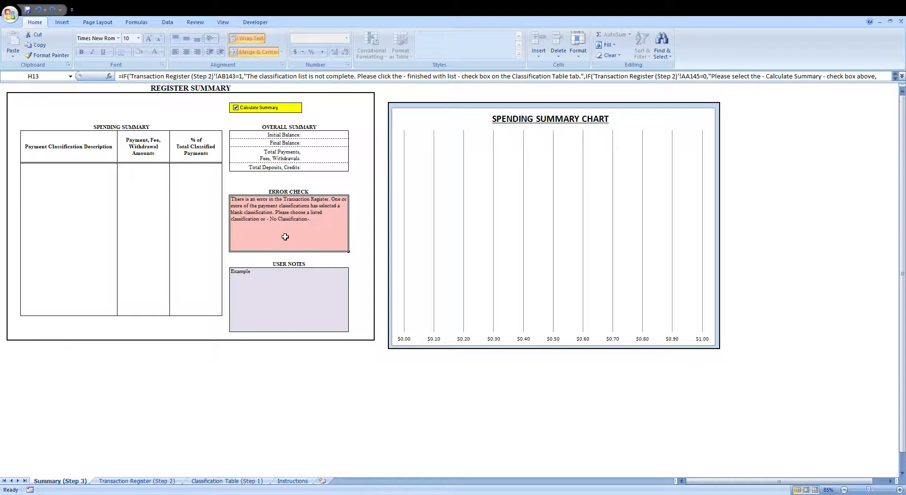
pyautogui.click(137, 481)
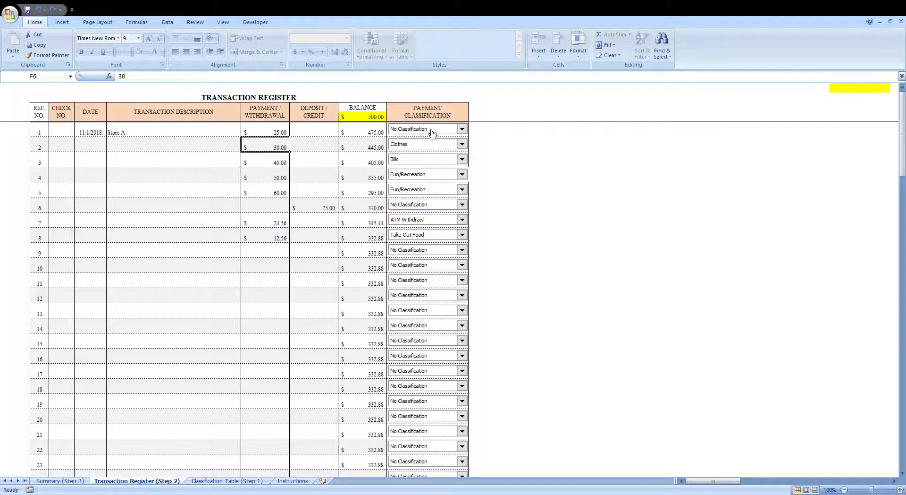
pyautogui.click(56, 481)
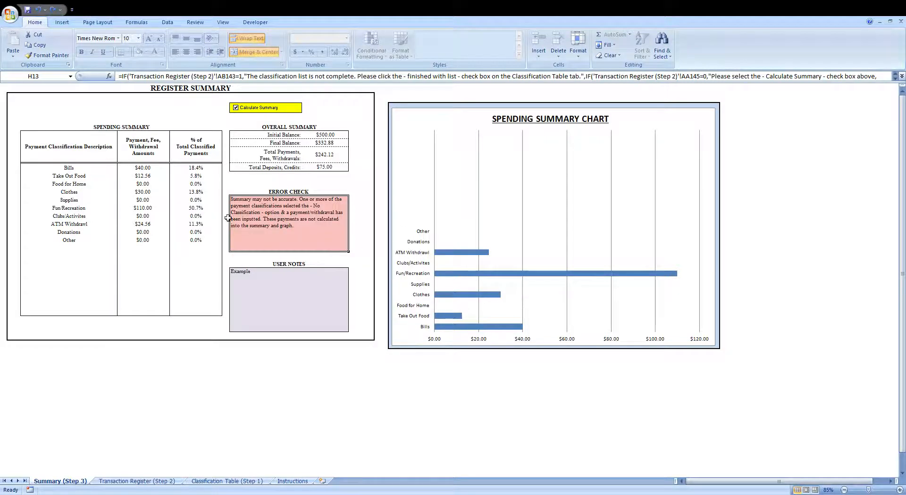
# - Enter the text t as the second transaction's payment amount, then undo the entry
pyautogui.click(160, 481)
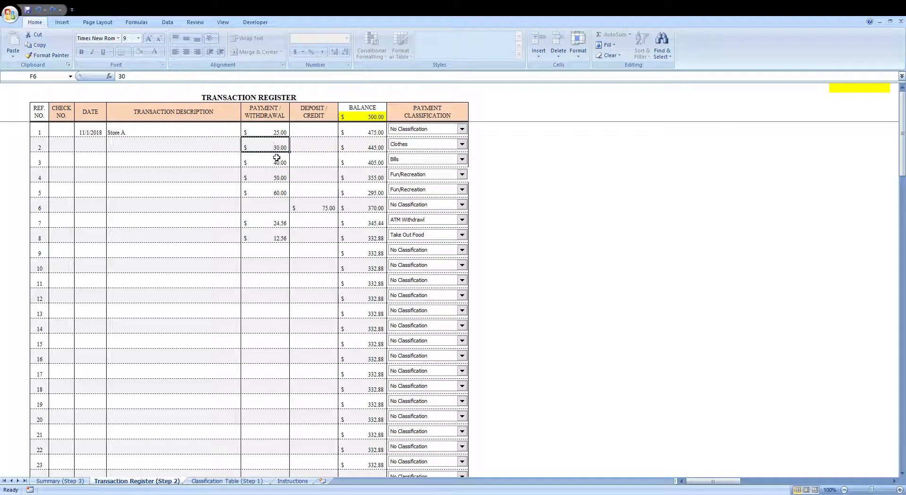
pyautogui.write('t')
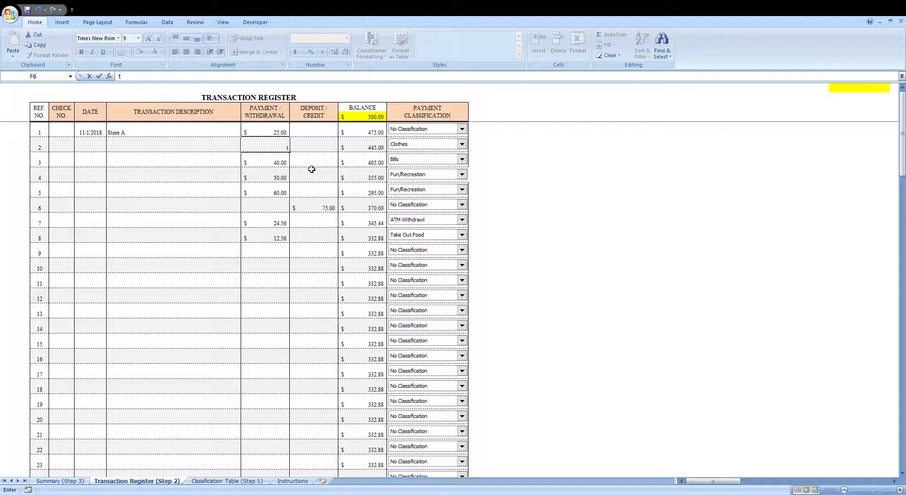
pyautogui.press('Return')
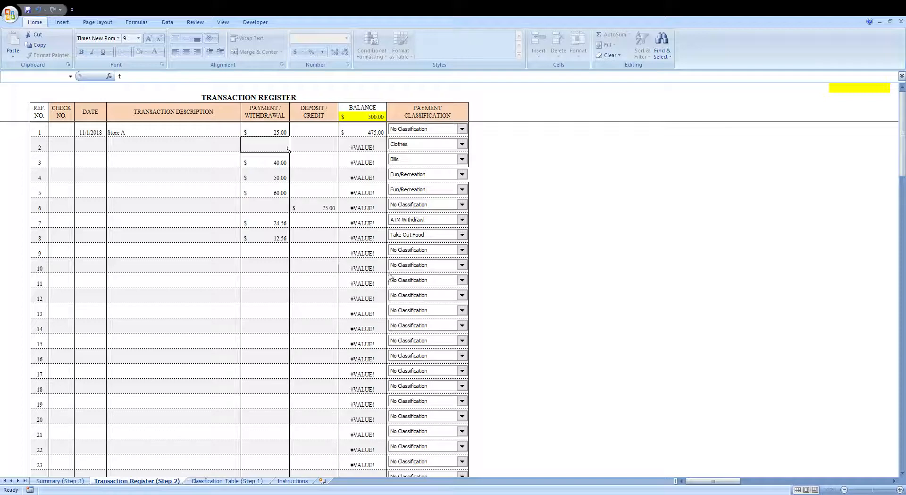
pyautogui.click(423, 283)
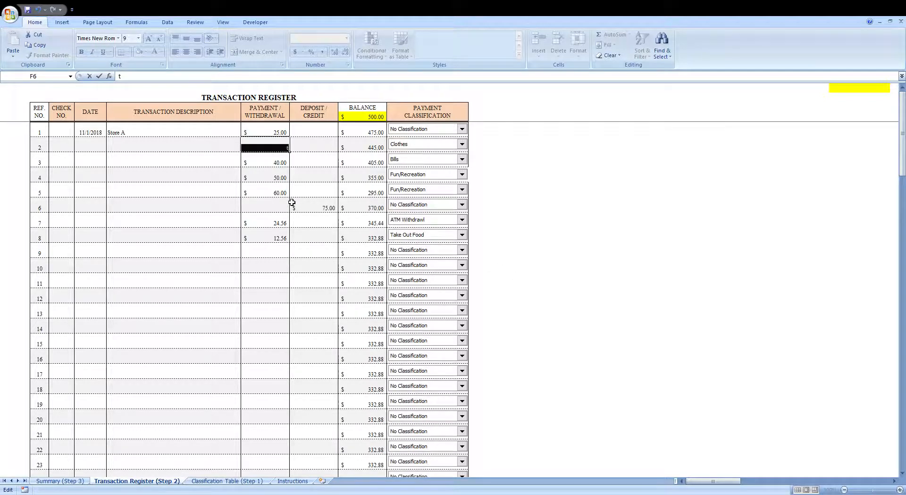
pyautogui.press('Escape')
pyautogui.click(360, 165)
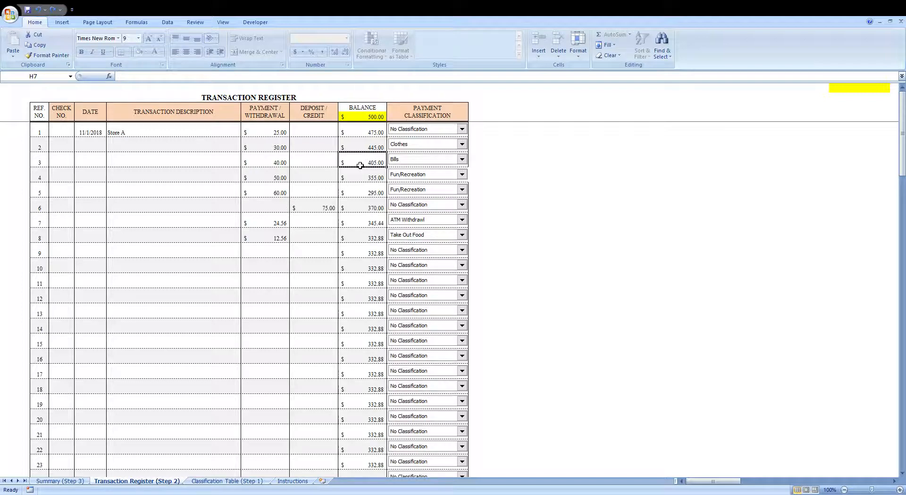
# - Try typing into a balance cell, then select the register's entry area from the check numbers to the payments
pyautogui.press('t')
pyautogui.click(505, 250)
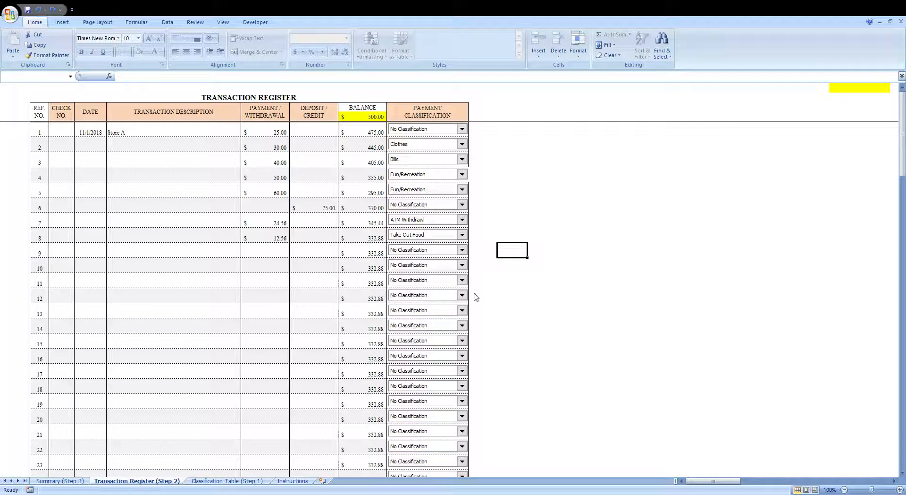
pyautogui.click(105, 201)
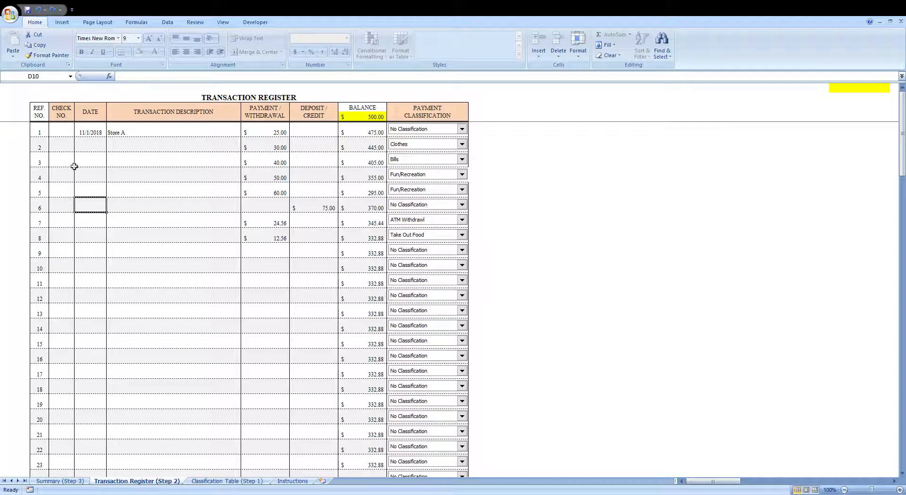
pyautogui.moveTo(60, 134); pyautogui.dragTo(300, 459)
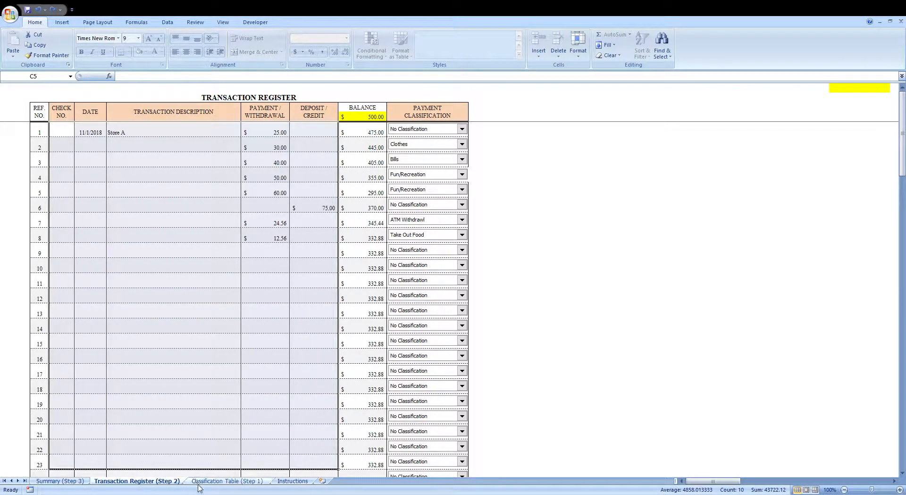
# - Review the Classification Table instructions and select the description column entries
pyautogui.click(221, 481)
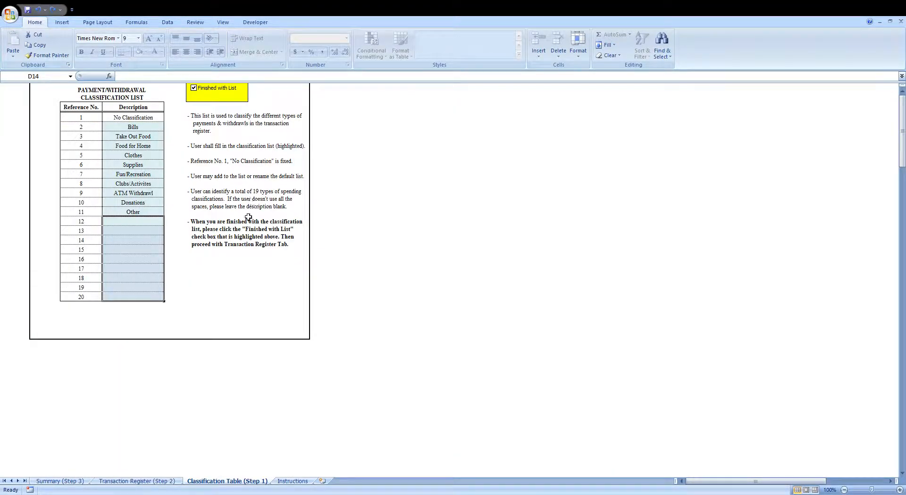
pyautogui.click(230, 295)
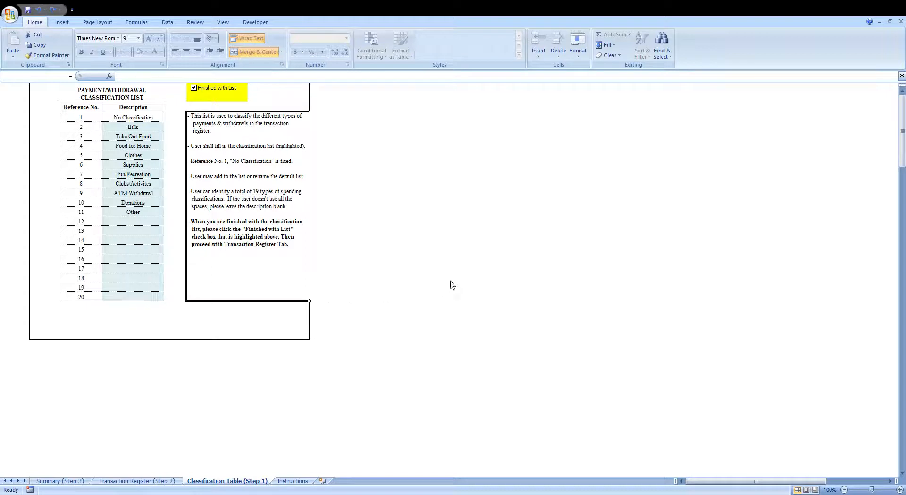
pyautogui.click(348, 226)
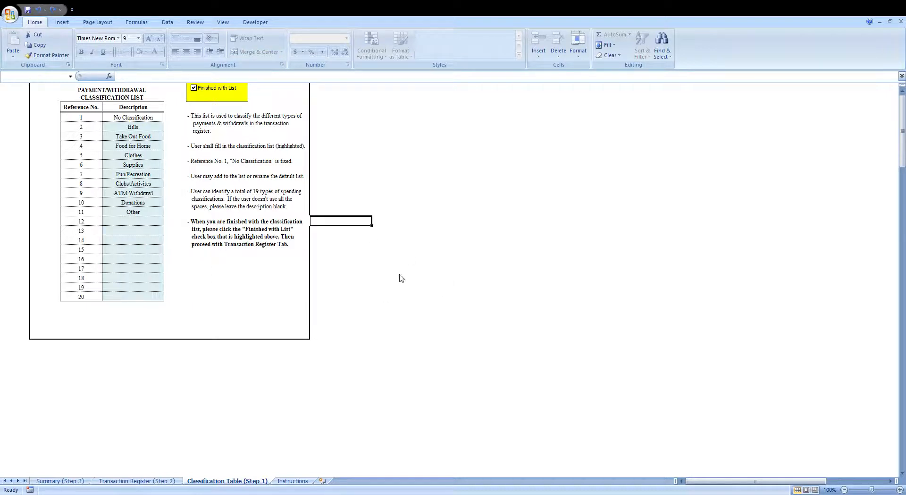
pyautogui.moveTo(149, 128); pyautogui.dragTo(149, 296)
pyautogui.click(232, 172)
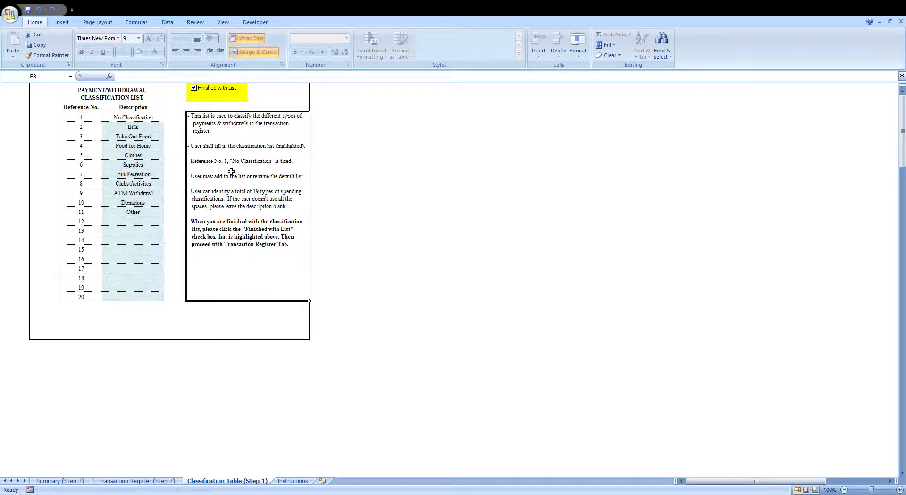
# - Return to the Summary sheet and select the Take Out Food and Food for Home descriptions to inspect their formulas
pyautogui.click(123, 481)
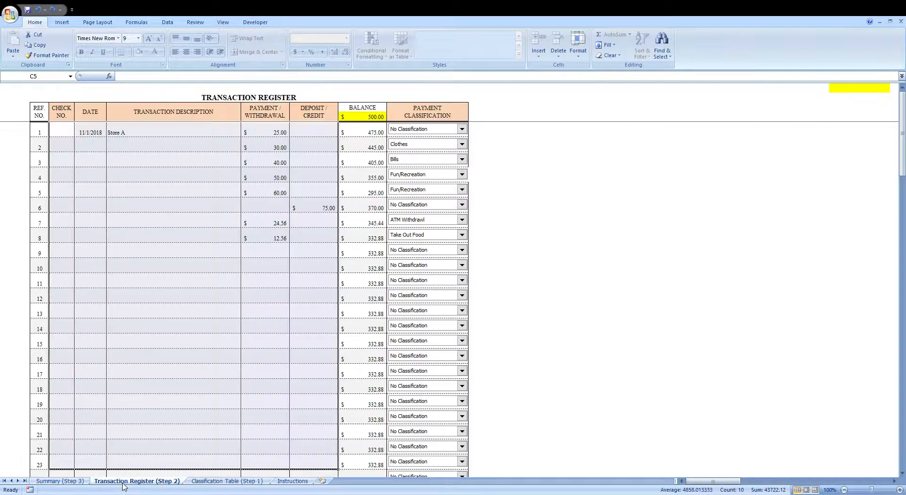
pyautogui.click(65, 483)
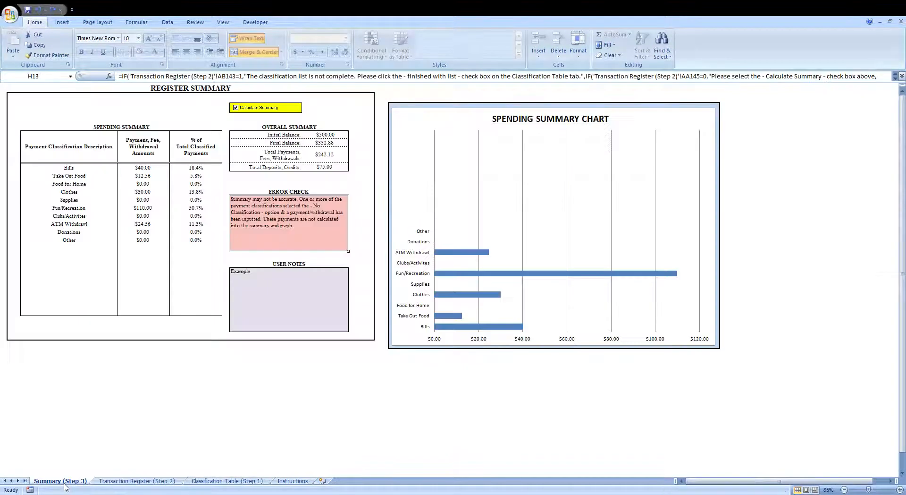
pyautogui.click(186, 373)
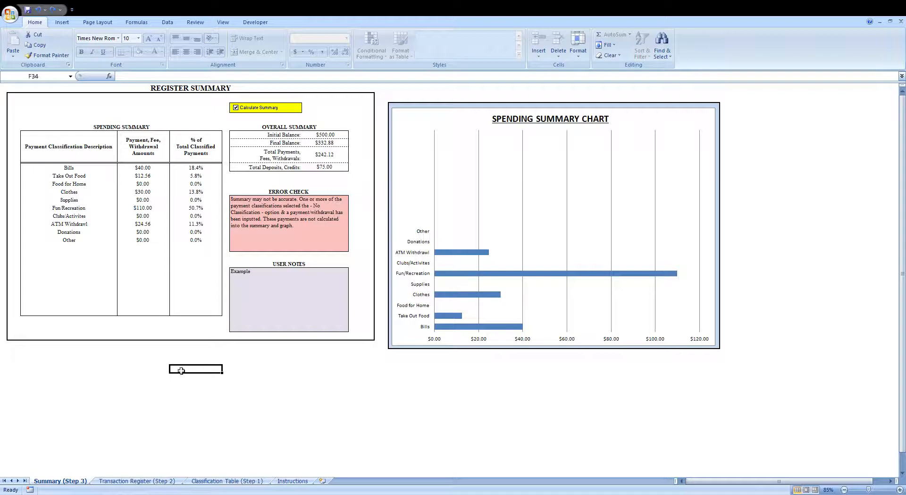
pyautogui.click(132, 353)
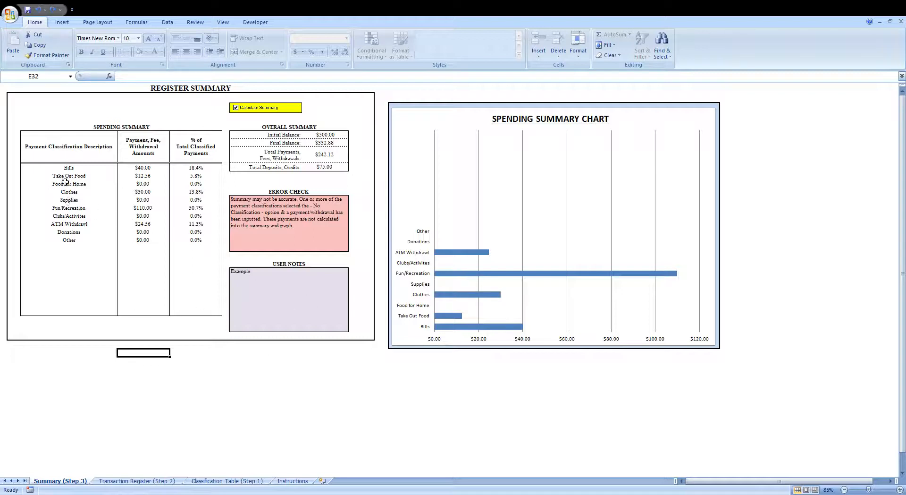
pyautogui.moveTo(65, 178); pyautogui.dragTo(78, 184)
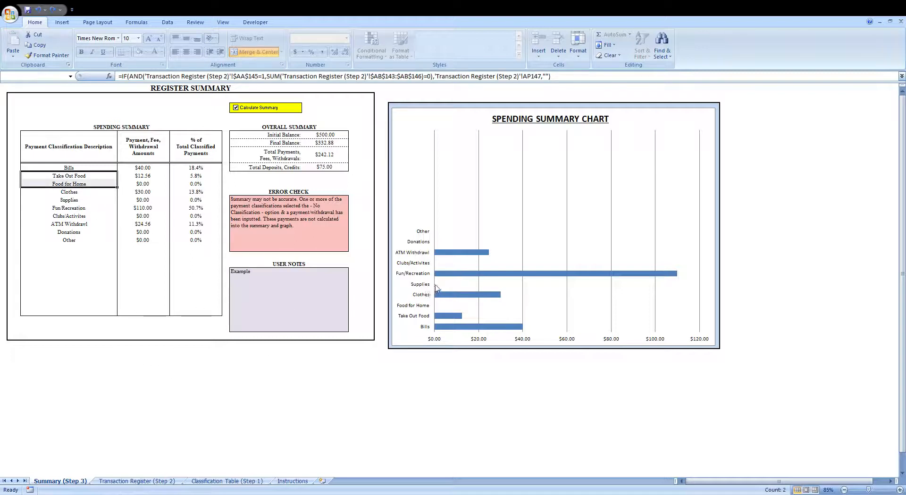
# - Inspect the Error Check box and open the User Notes cell for editing, leaving it unchanged
pyautogui.click(318, 250)
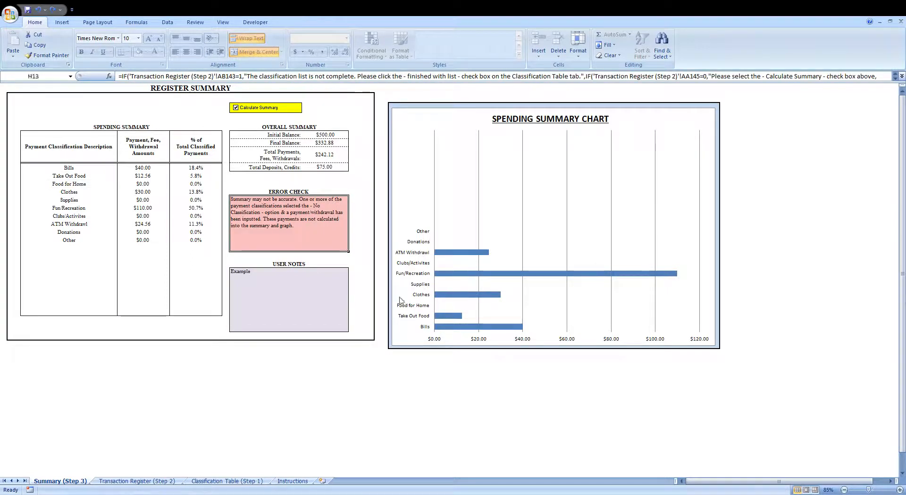
pyautogui.click(340, 294)
pyautogui.doubleClick(316, 291)
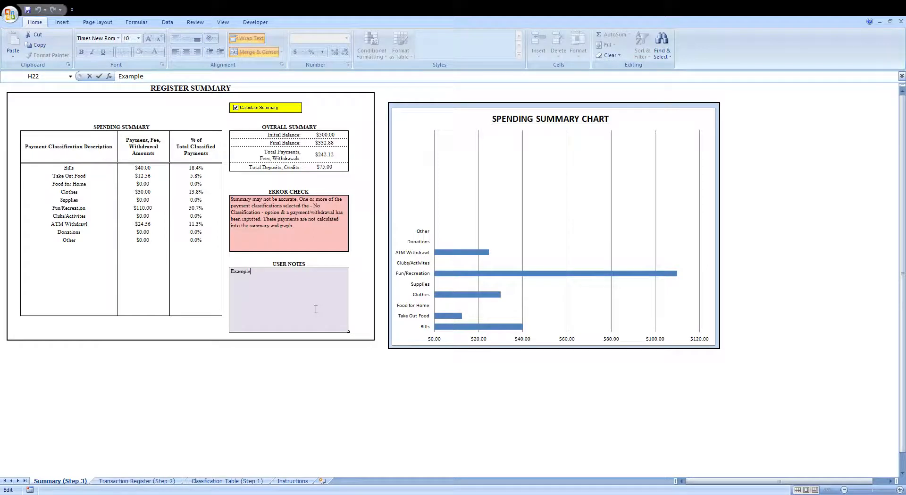
pyautogui.click(299, 353)
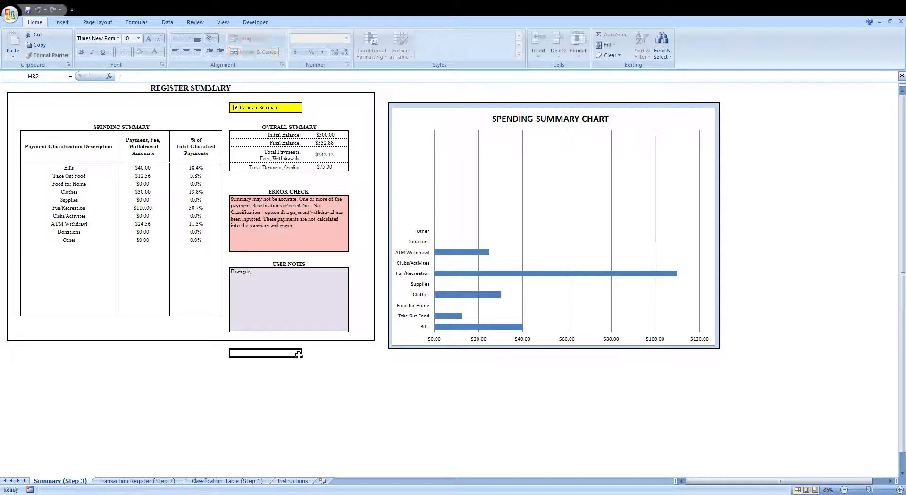